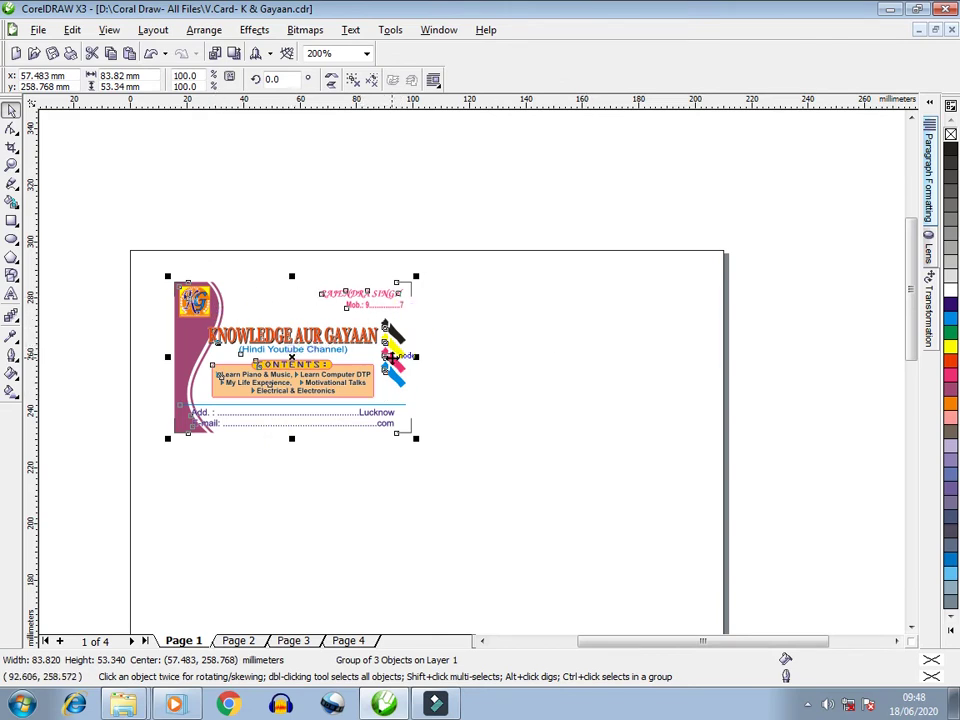
# Change the document's ruler units to inches with no object selected.
pyautogui.click(583, 286)
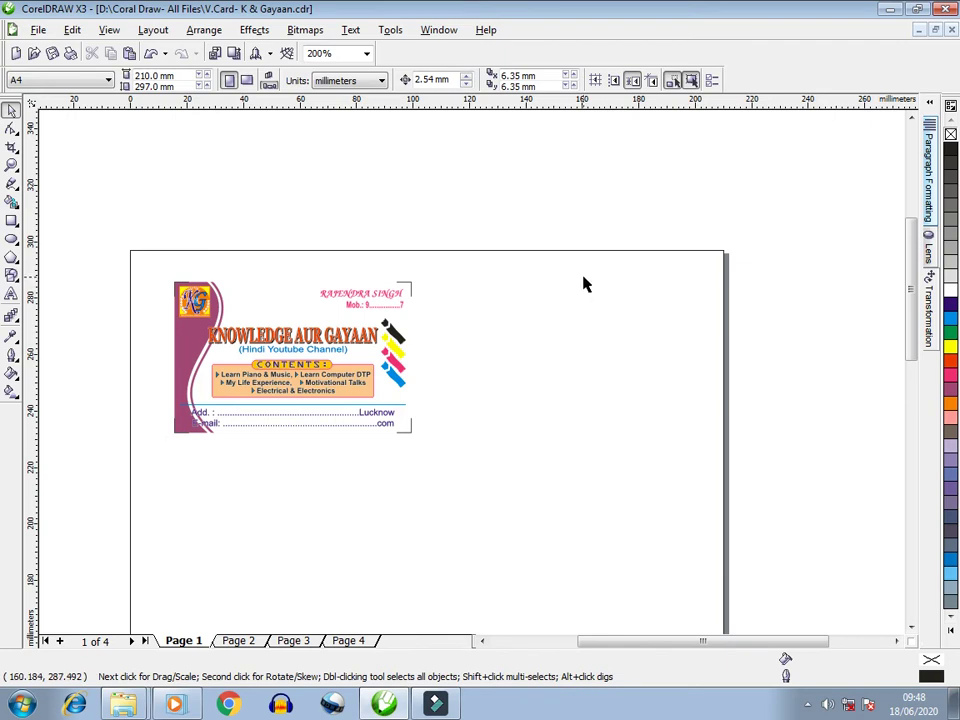
pyautogui.click(381, 81)
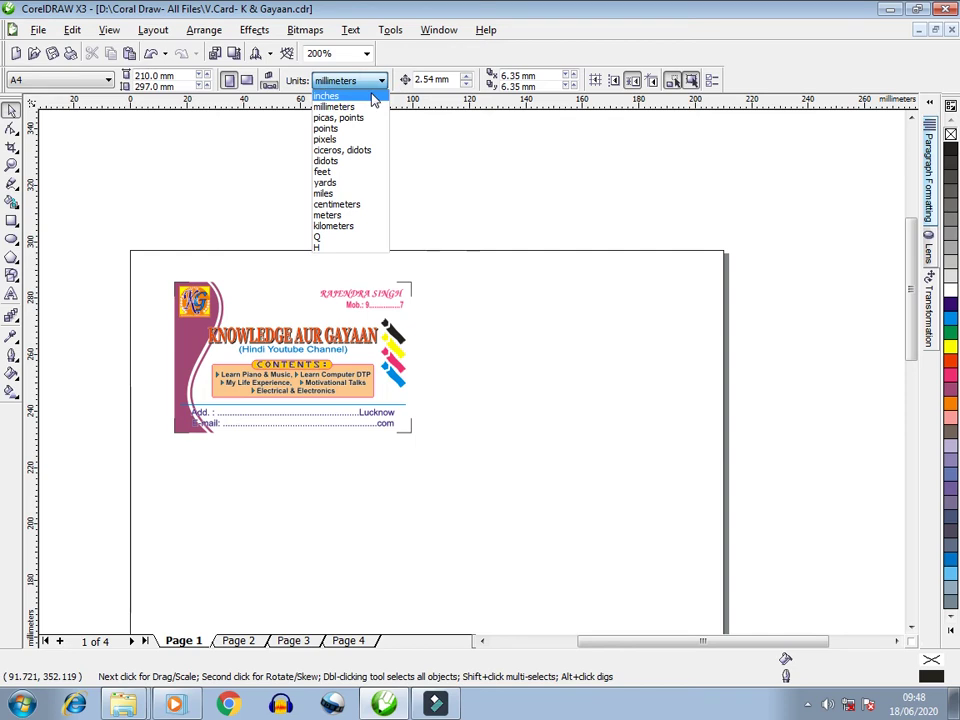
pyautogui.click(372, 96)
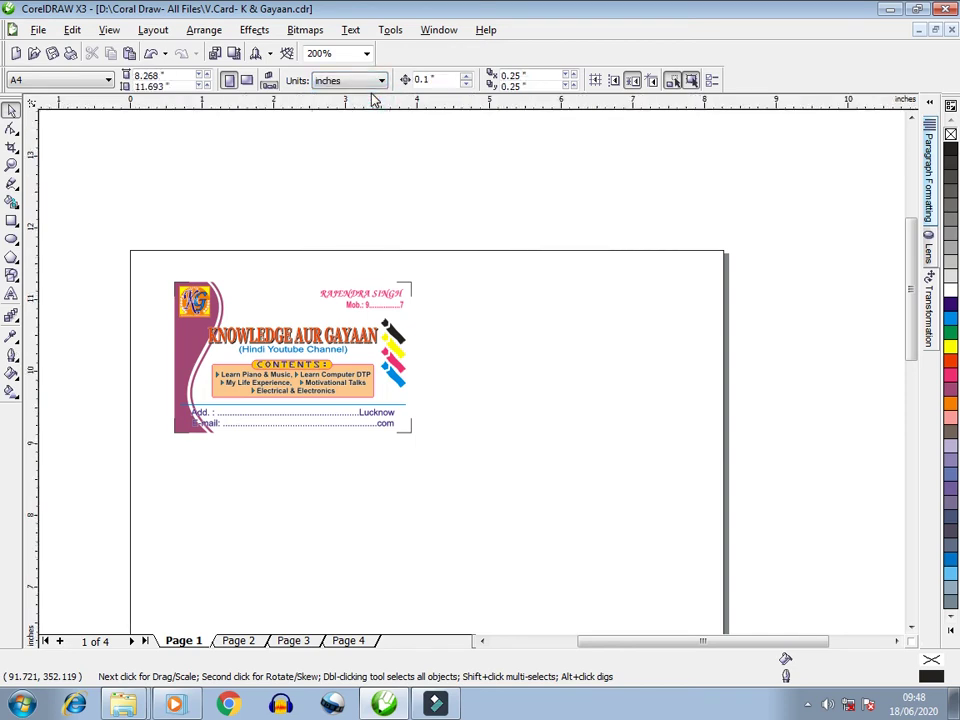
pyautogui.click(522, 259)
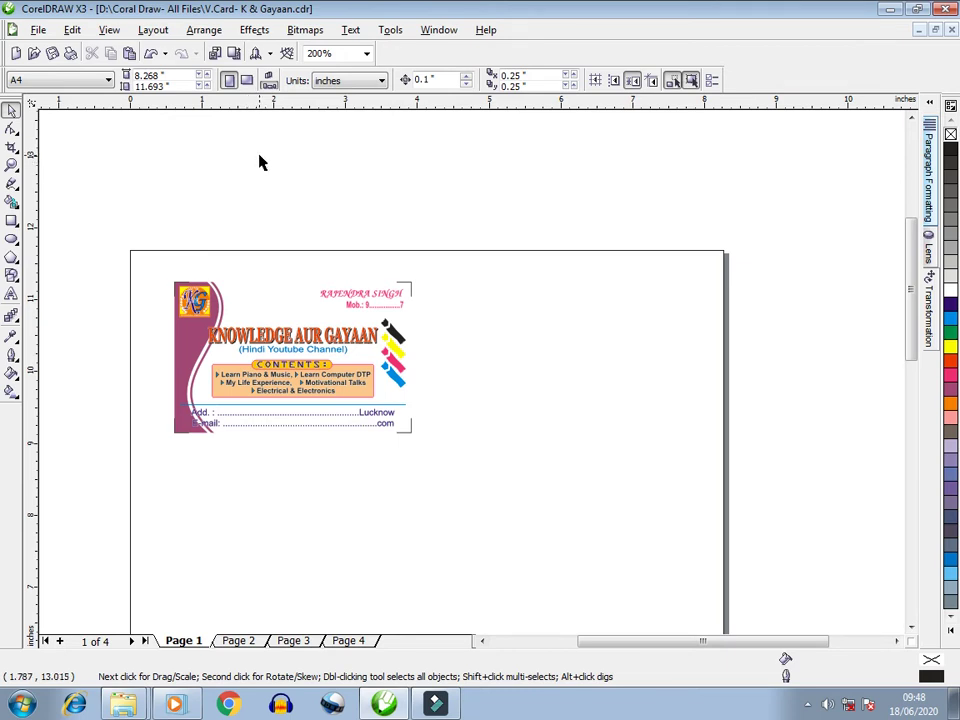
# Set a custom page size of 19 inches wide by 13 inches high.
pyautogui.scroll(-1, 474, 379)
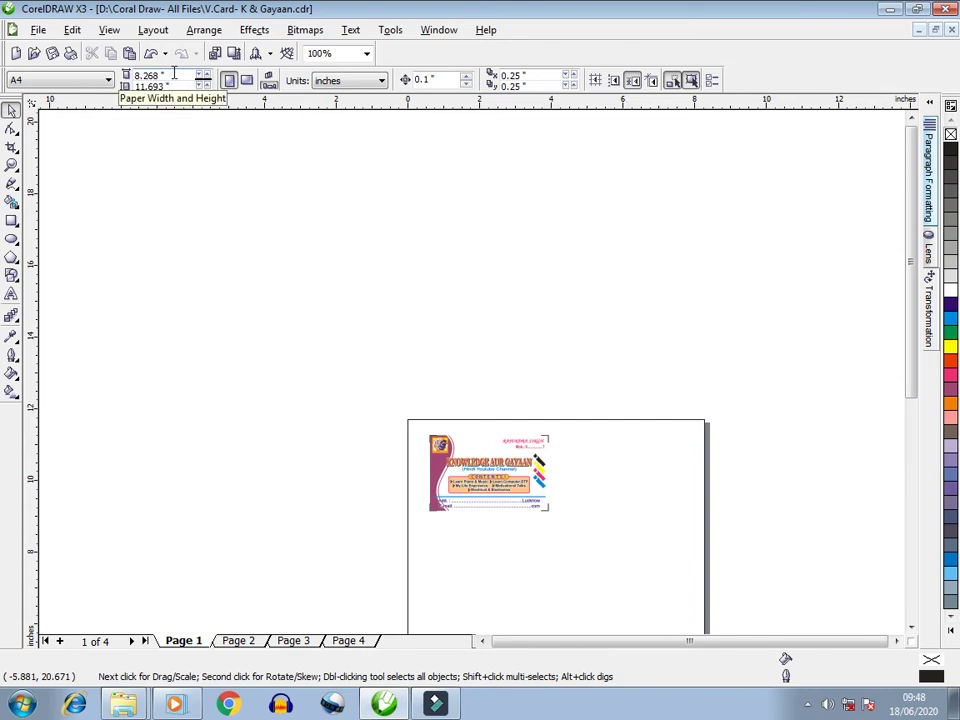
pyautogui.scroll(-5, 175, 73)
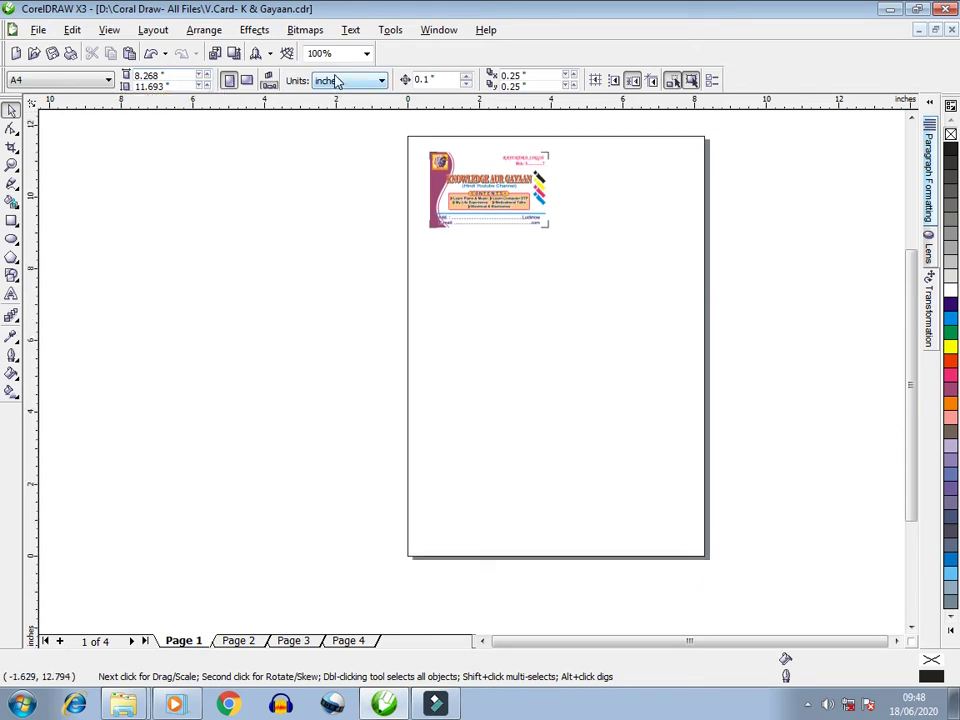
pyautogui.click(175, 76)
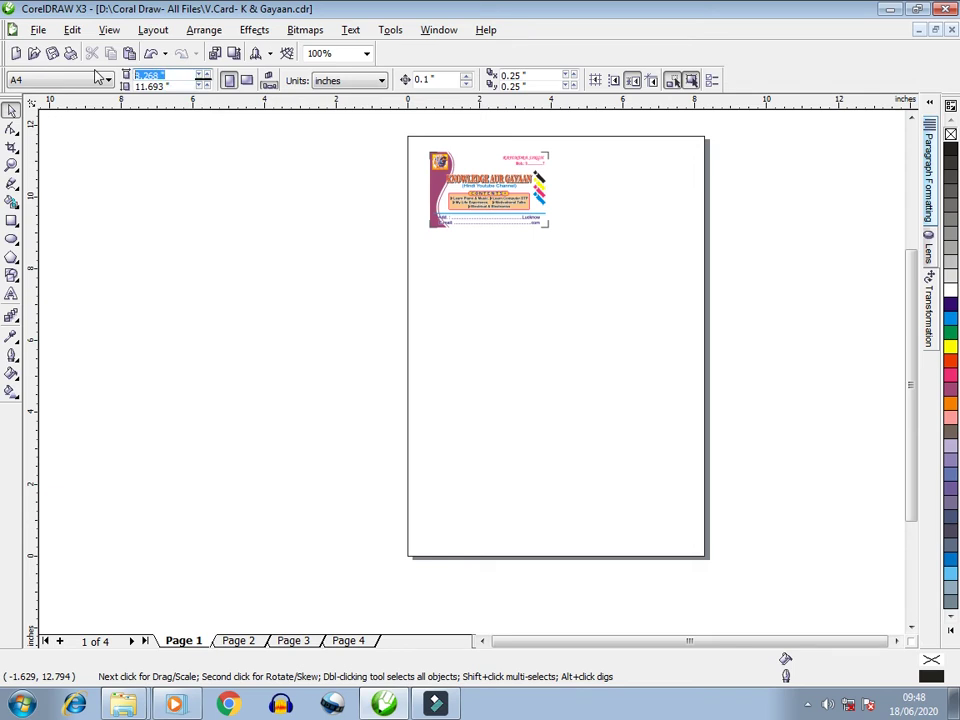
pyautogui.write('19.0')
pyautogui.press('Tab')
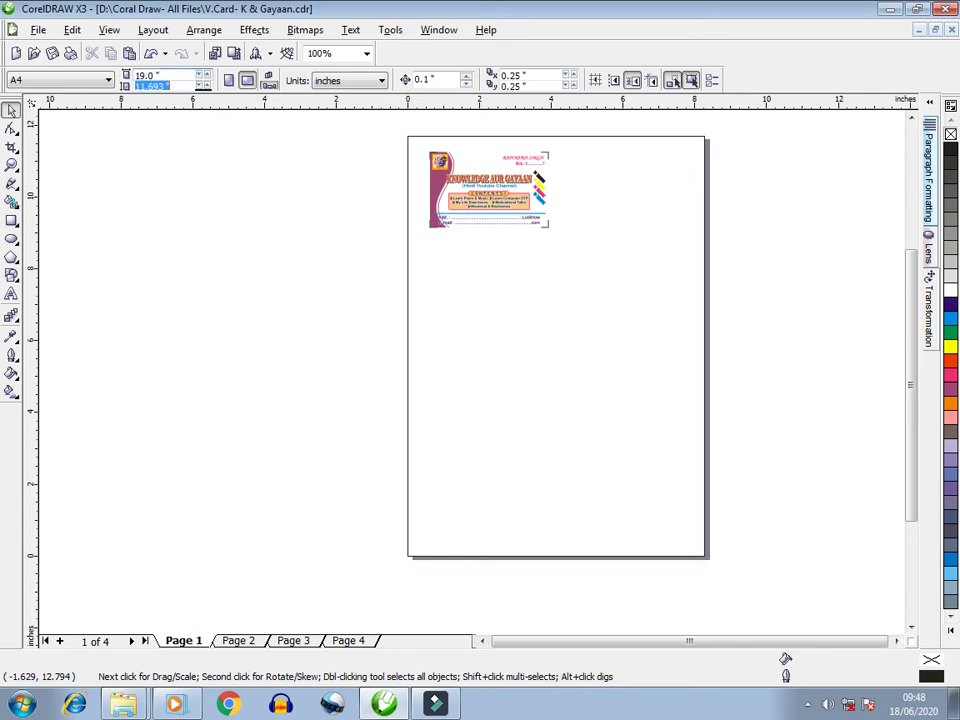
pyautogui.write('13.0')
pyautogui.press('Return')
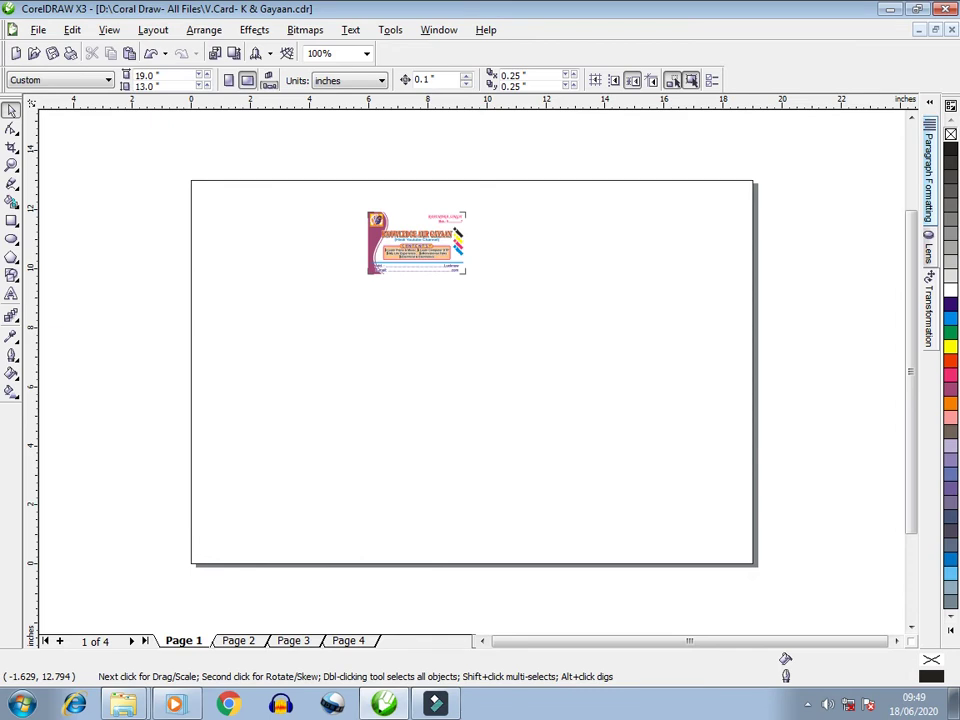
# Move the visiting card into the page's upper-left corner, centred at about X 2.1 and Y 11.5 inches.
pyautogui.moveTo(326, 184); pyautogui.dragTo(553, 316)
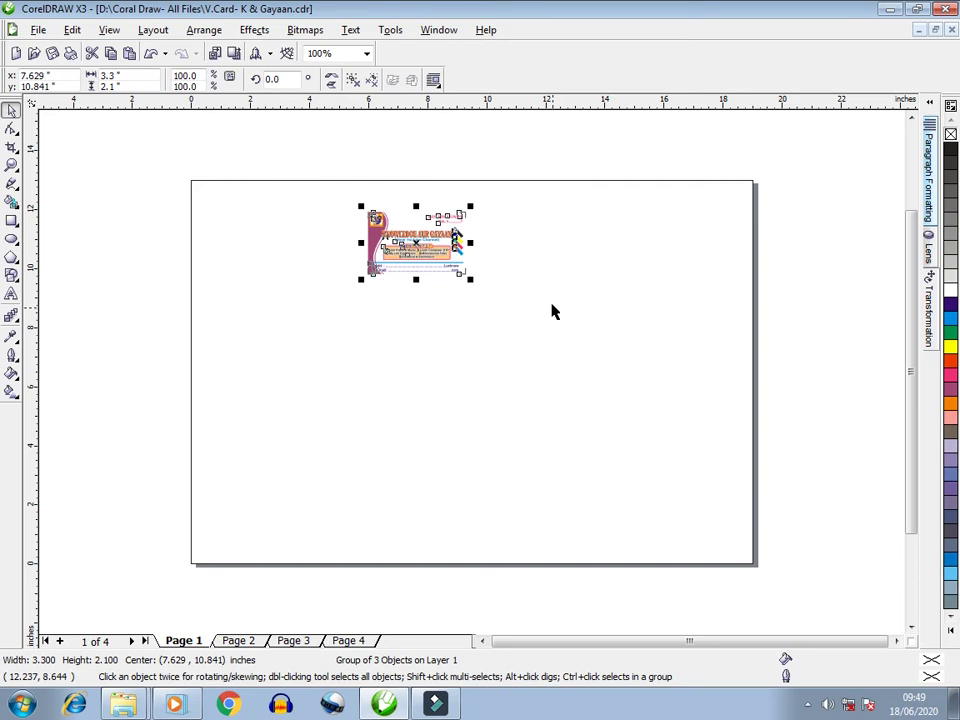
pyautogui.moveTo(416, 240); pyautogui.dragTo(253, 219)
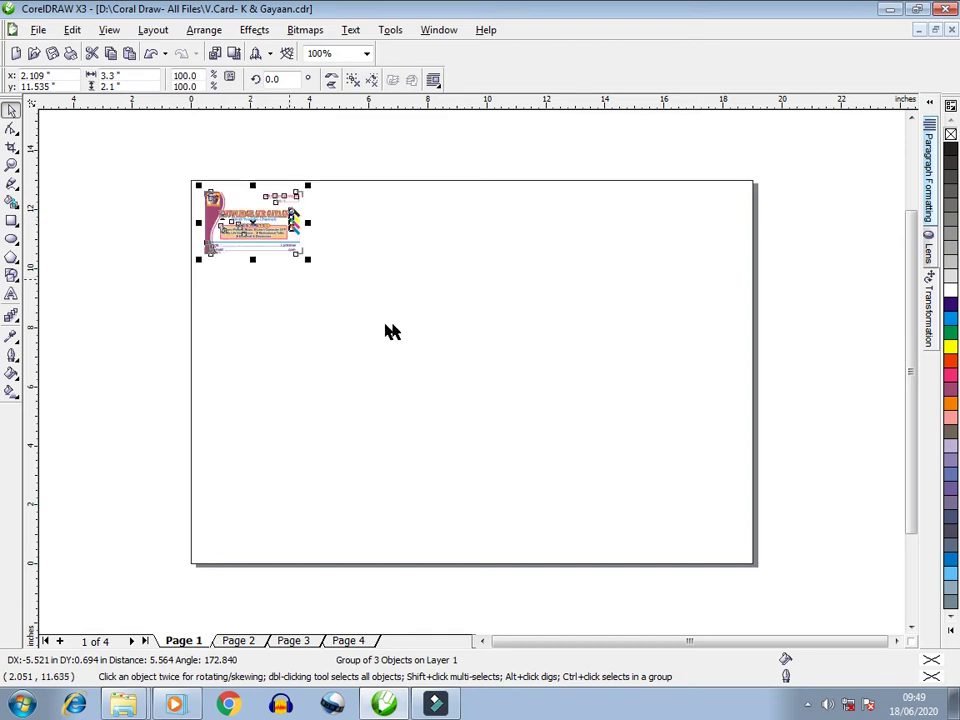
pyautogui.click(364, 304)
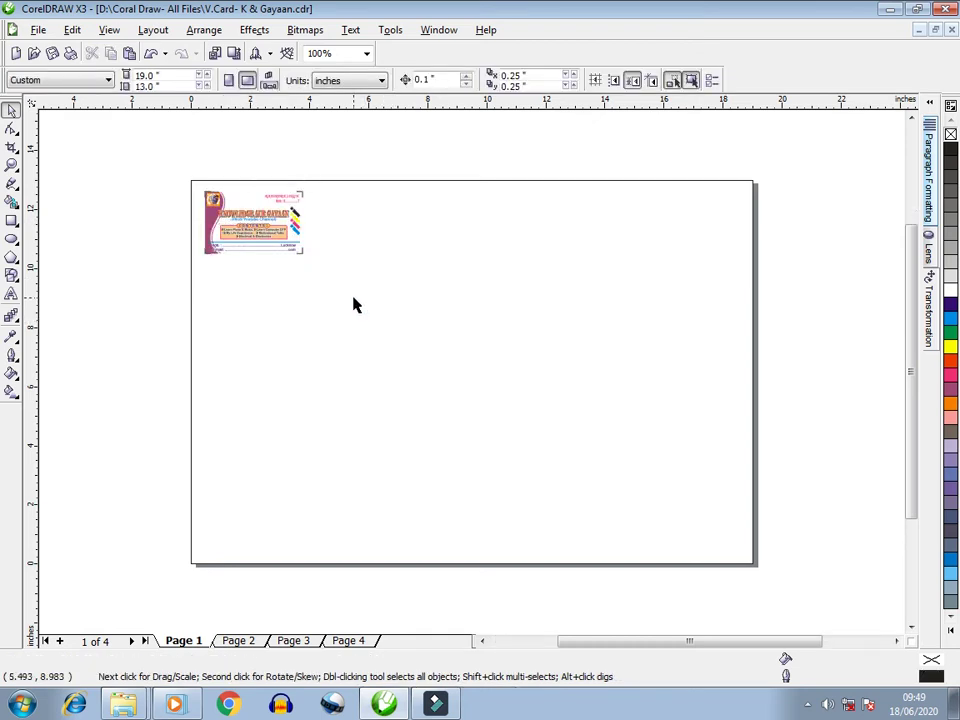
# Duplicate the visiting card and place the copy above the page as a spare.
pyautogui.click(290, 248)
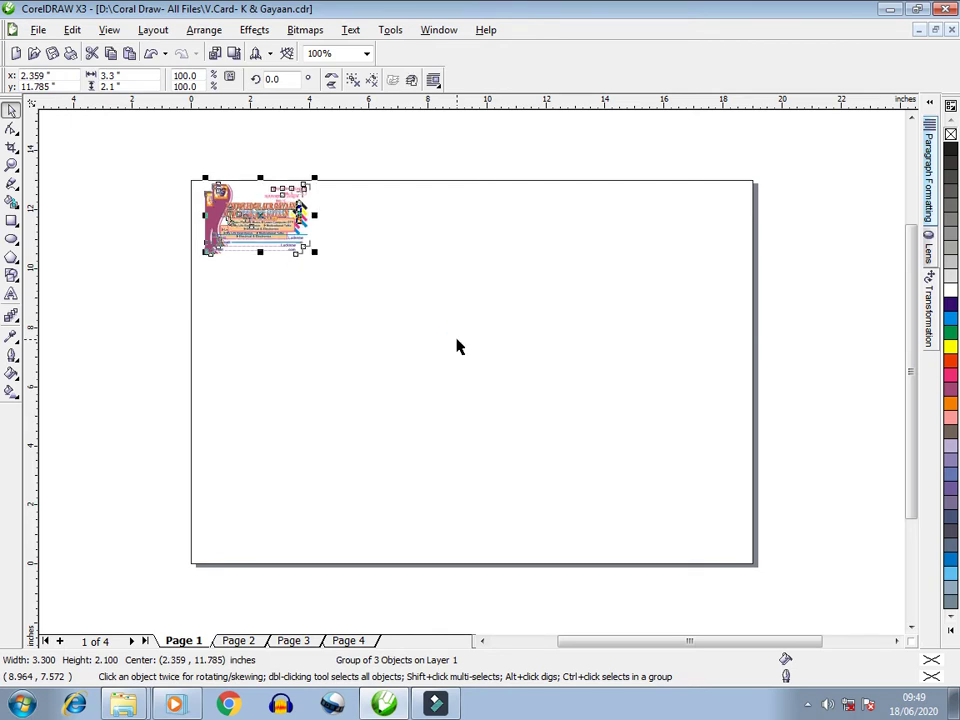
pyautogui.click(259, 216)
pyautogui.moveTo(259, 216); pyautogui.dragTo(374, 140)
# Select the card on the page and open the Position transformation settings.
pyautogui.click(275, 240)
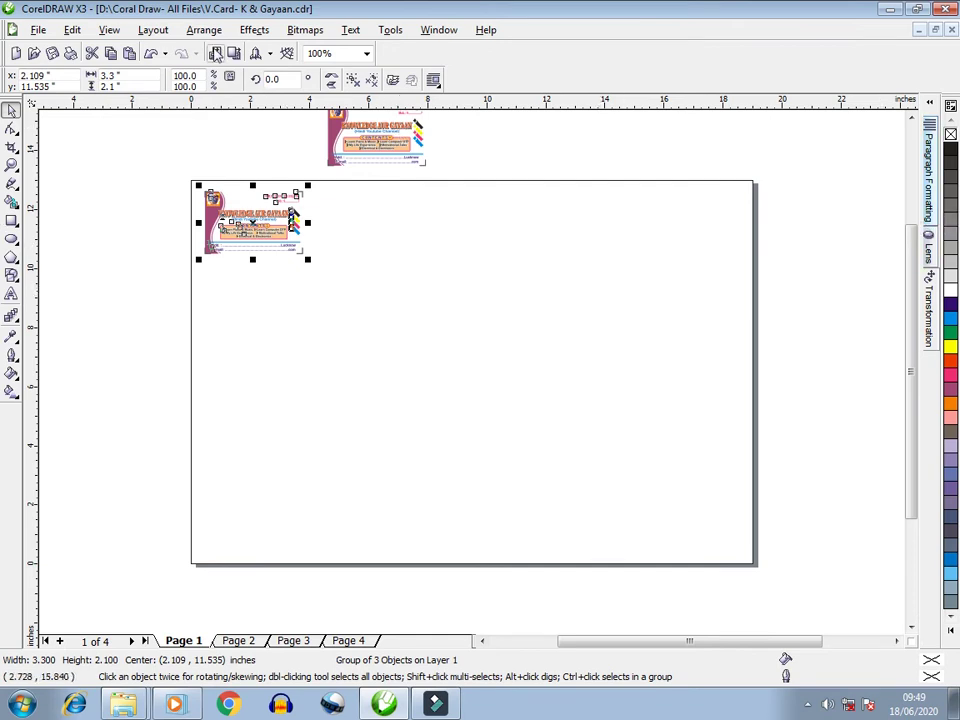
pyautogui.click(219, 33)
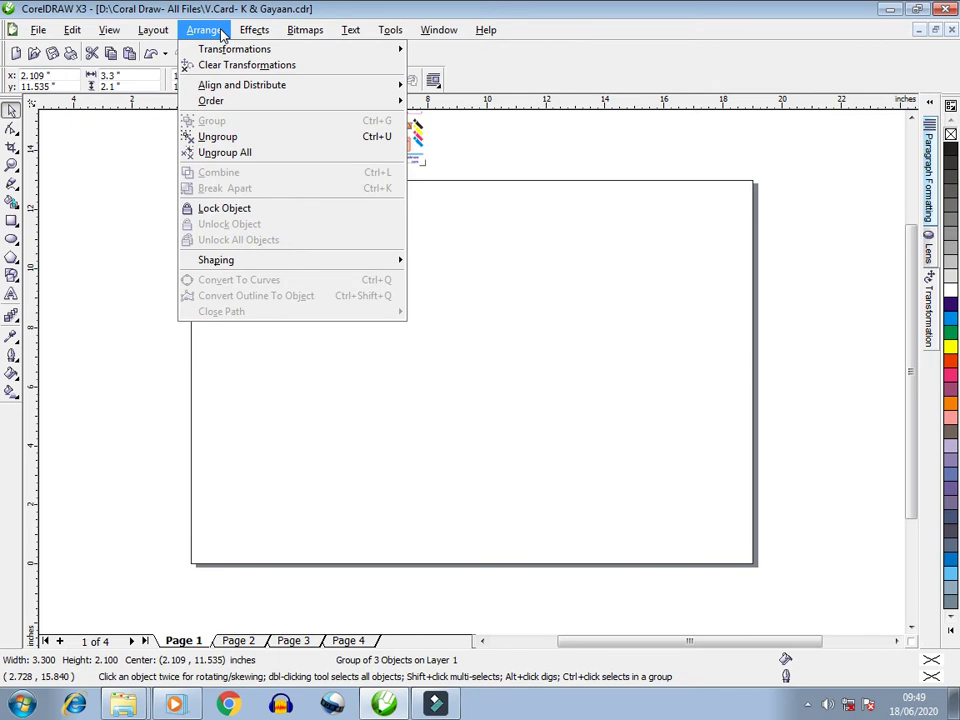
pyautogui.moveTo(289, 55)
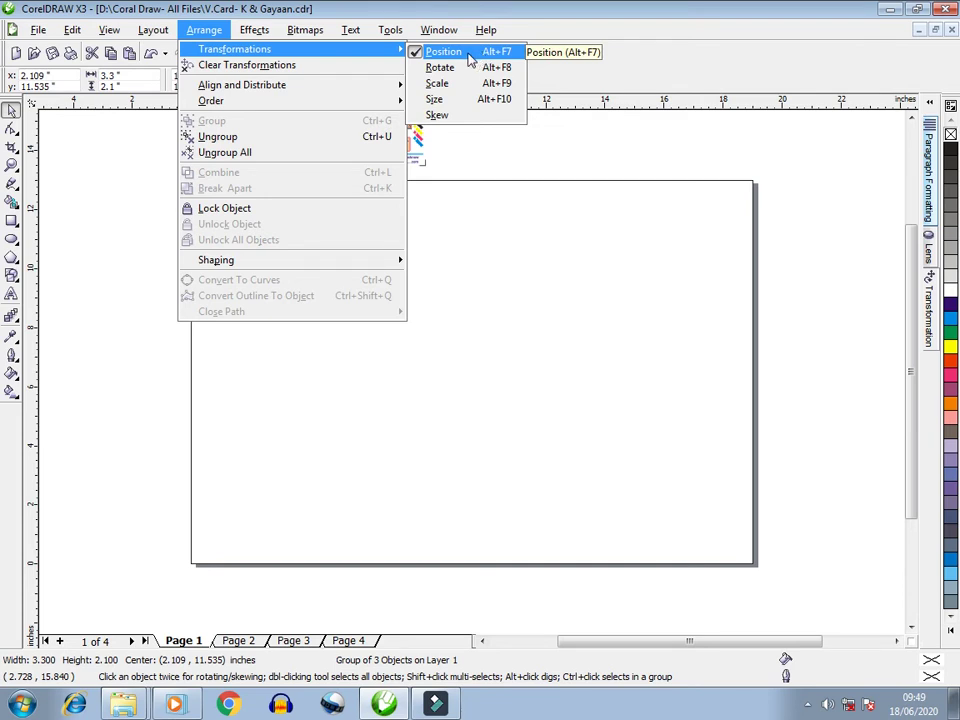
pyautogui.click(501, 99)
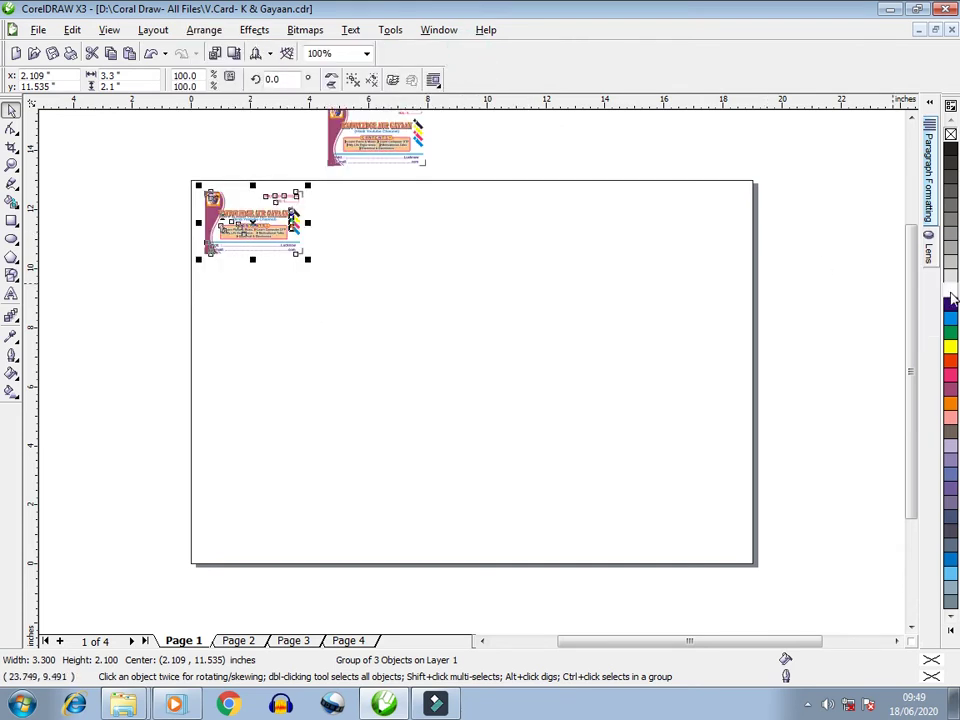
pyautogui.click(201, 29)
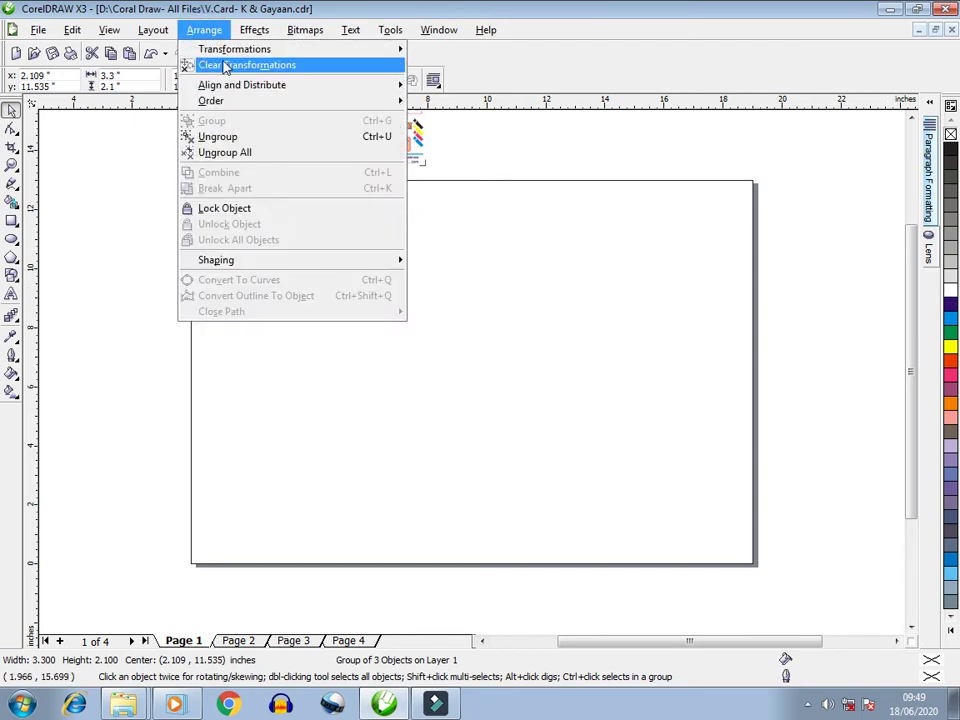
pyautogui.moveTo(229, 50)
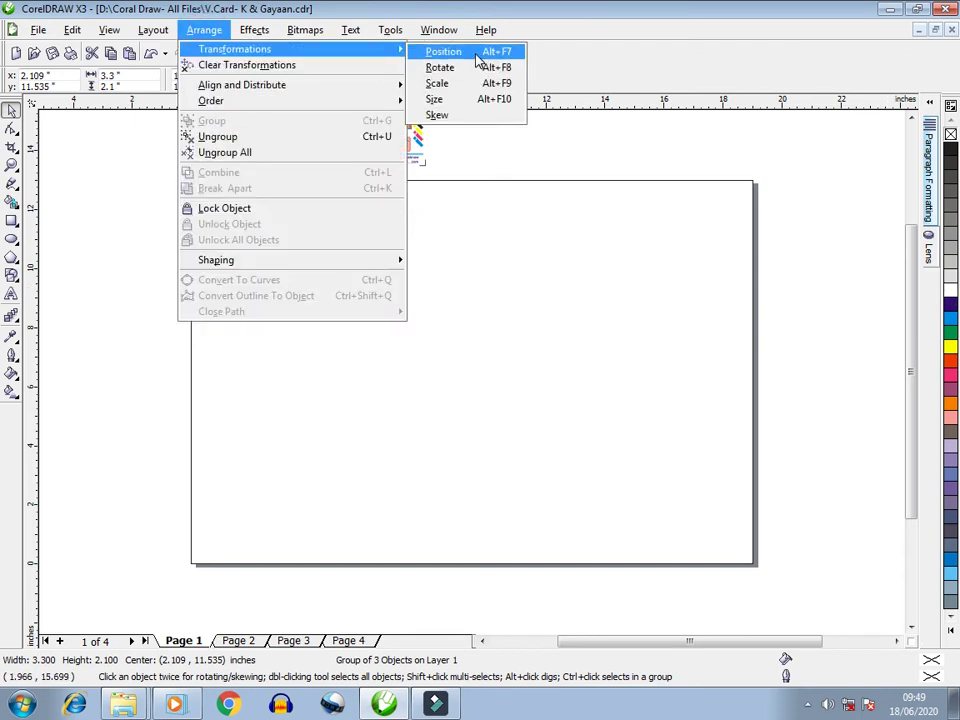
pyautogui.click(477, 58)
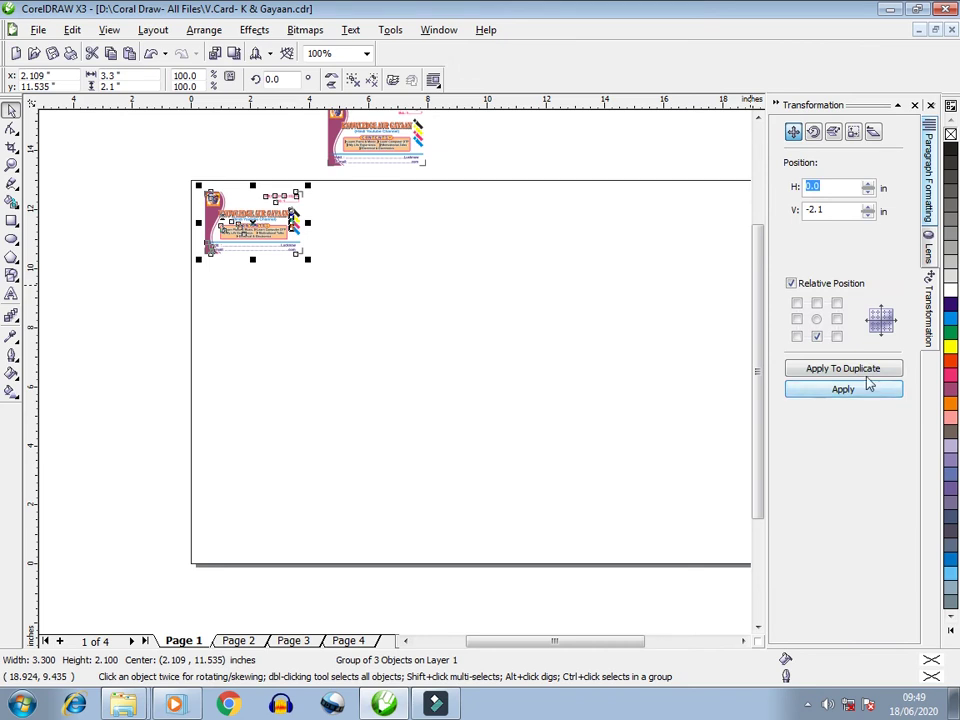
# Duplicate the card four times to the right with a relative horizontal offset of 3.3 inches, making a row of five.
pyautogui.click(837, 320)
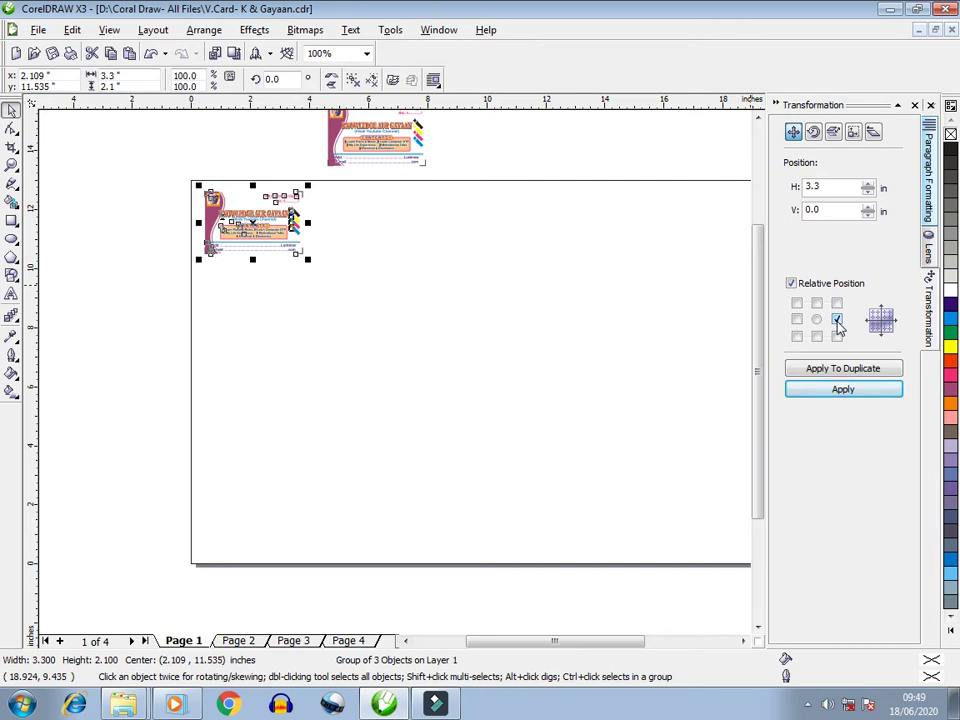
pyautogui.hscroll(2, 838, 328)
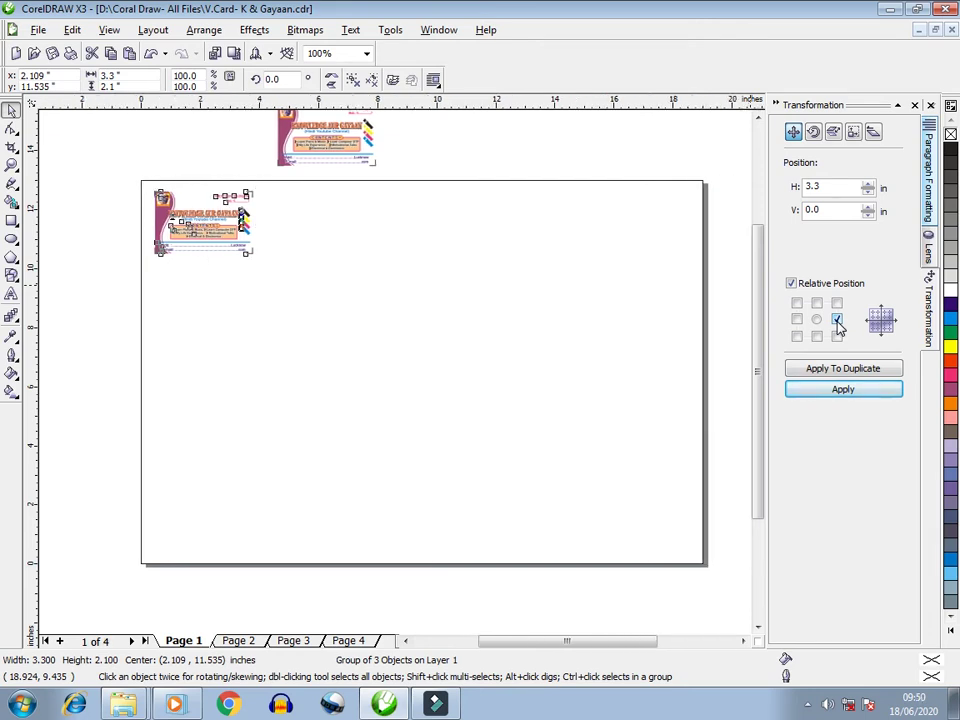
pyautogui.click(855, 369)
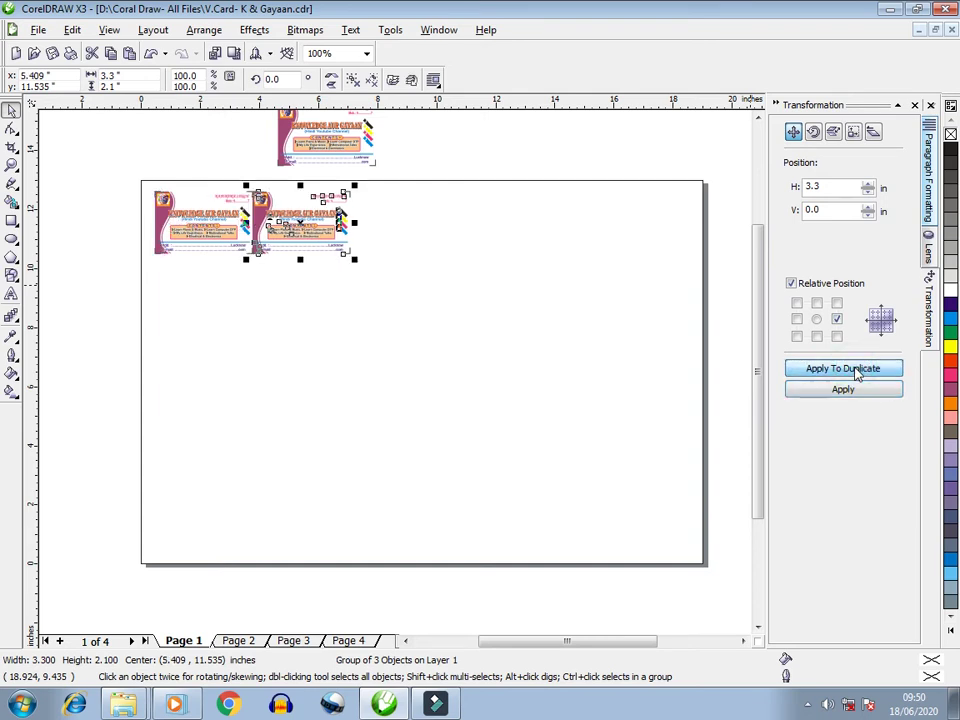
pyautogui.click(855, 369)
pyautogui.click(855, 369)
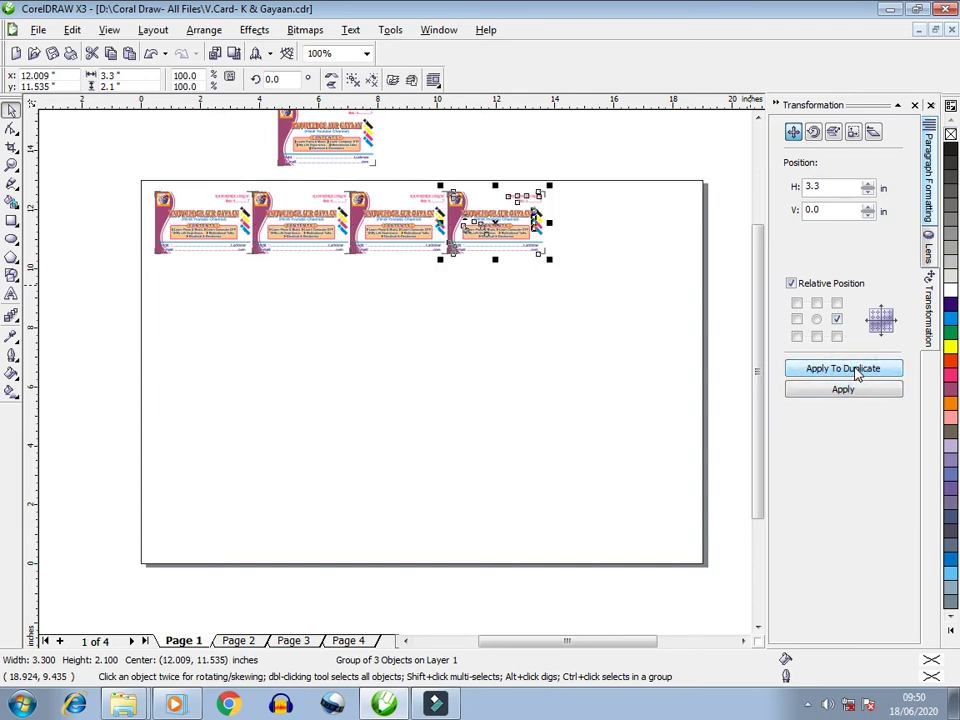
pyautogui.click(855, 369)
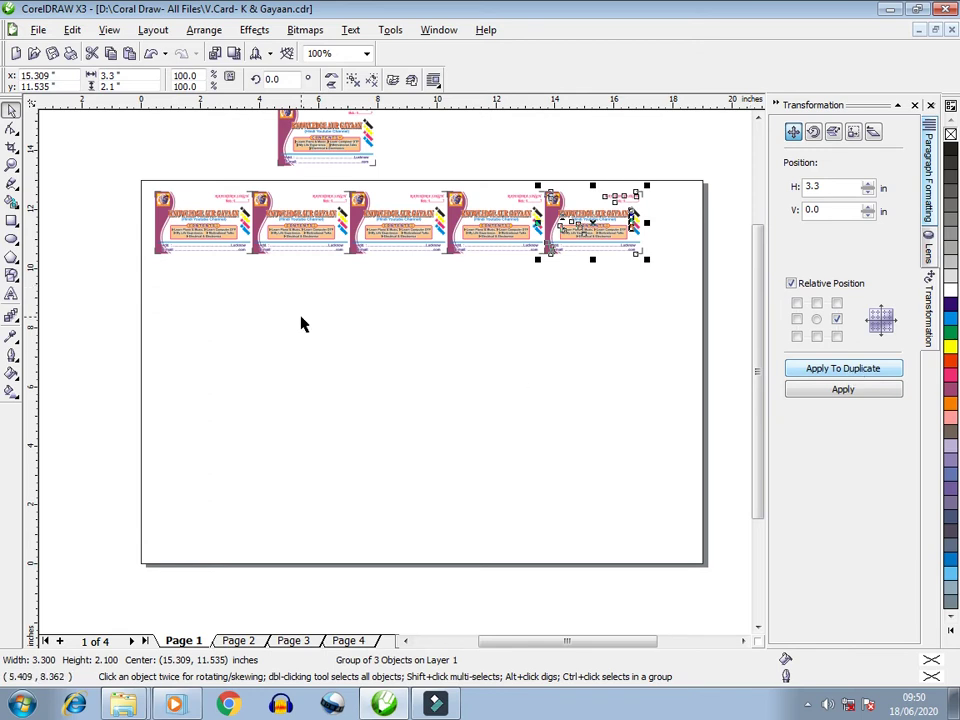
# Group the row of five cards and duplicate it five times downward with a relative vertical offset of -2.1 inches.
pyautogui.moveTo(130, 177); pyautogui.dragTo(671, 300)
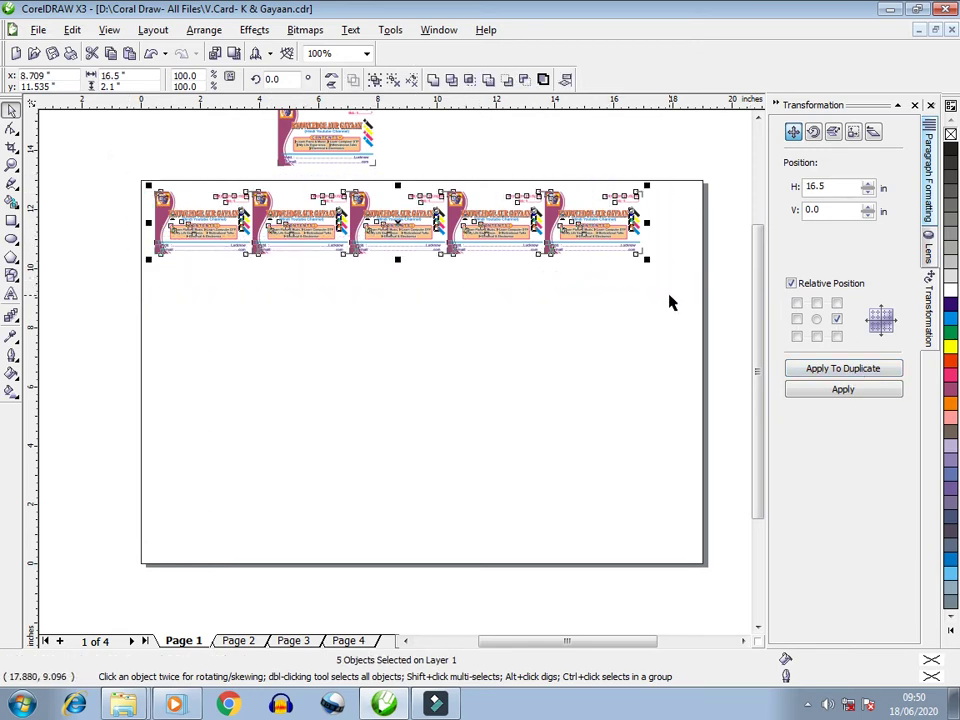
pyautogui.hotkey('ctrl', 'g')
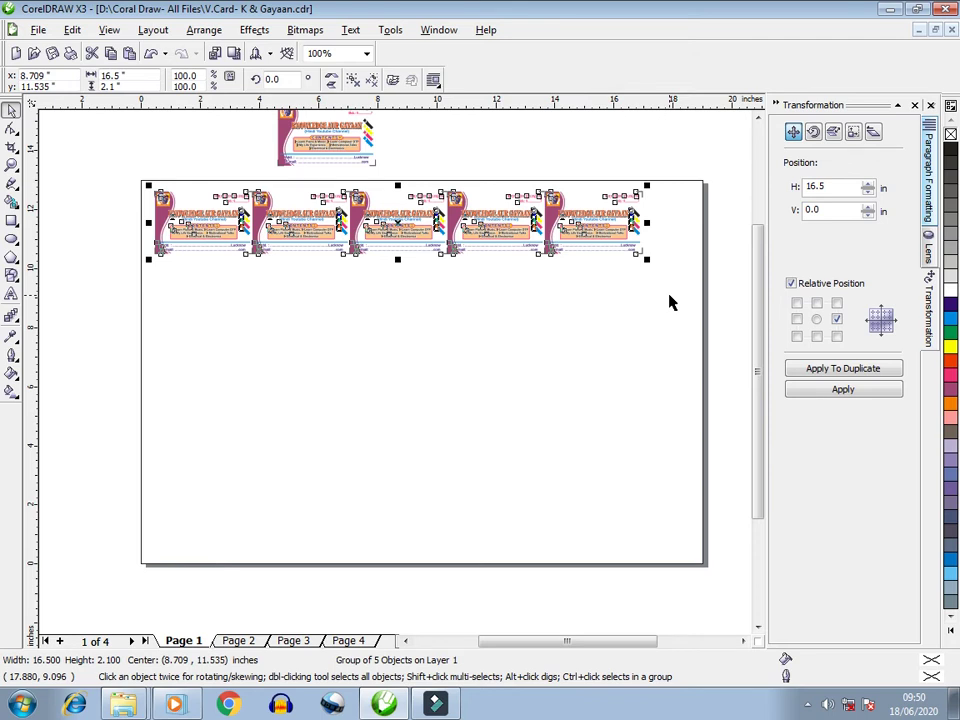
pyautogui.click(817, 337)
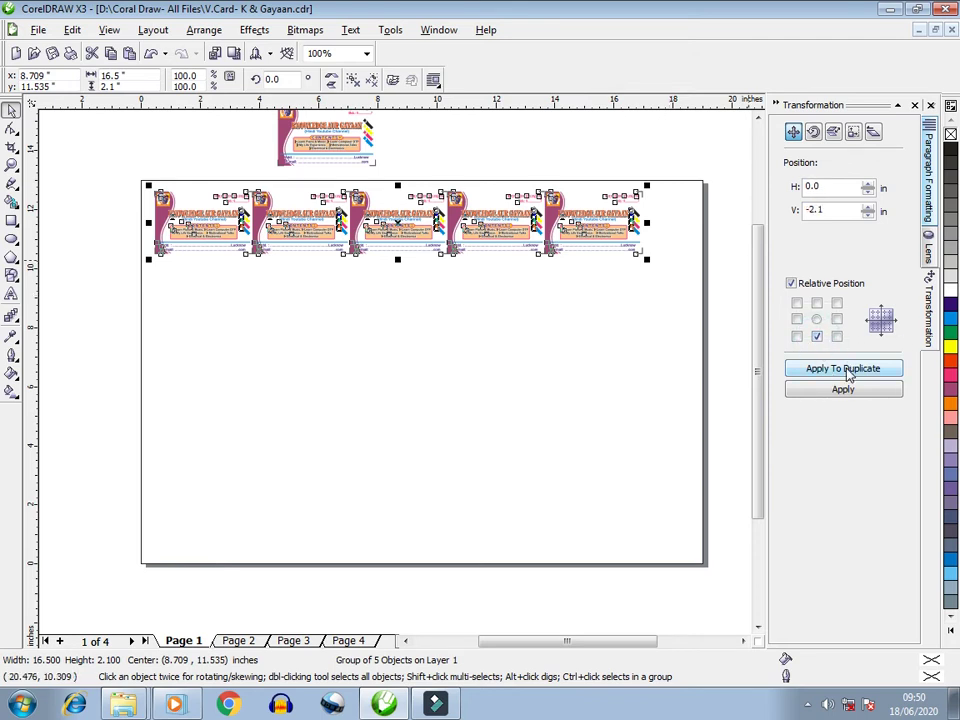
pyautogui.click(843, 369)
pyautogui.click(843, 369)
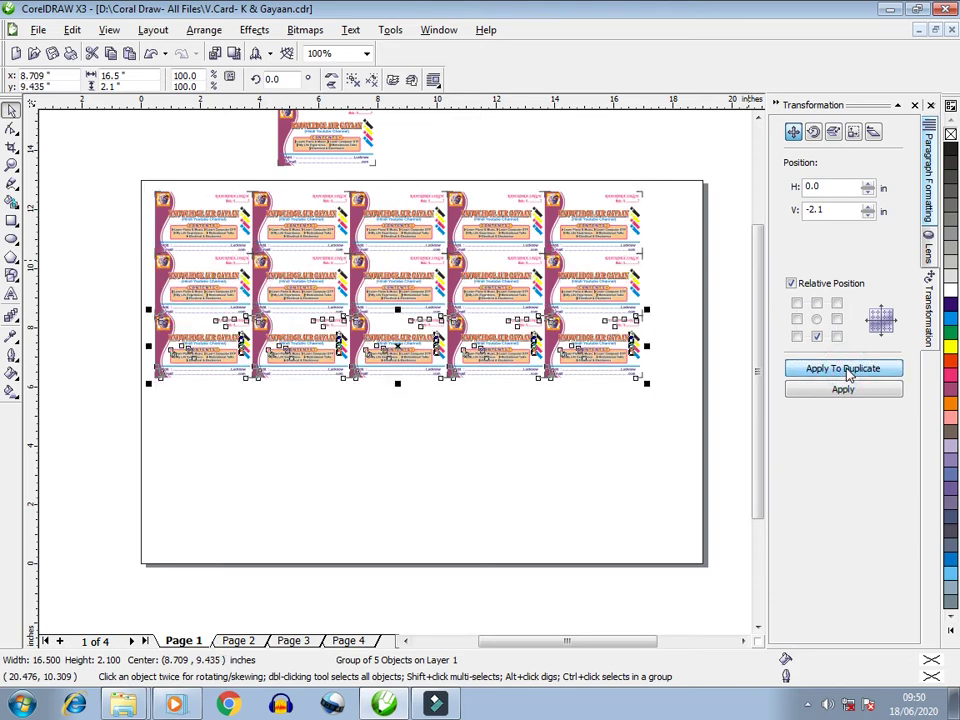
pyautogui.click(843, 369)
pyautogui.click(843, 369)
pyautogui.click(843, 369)
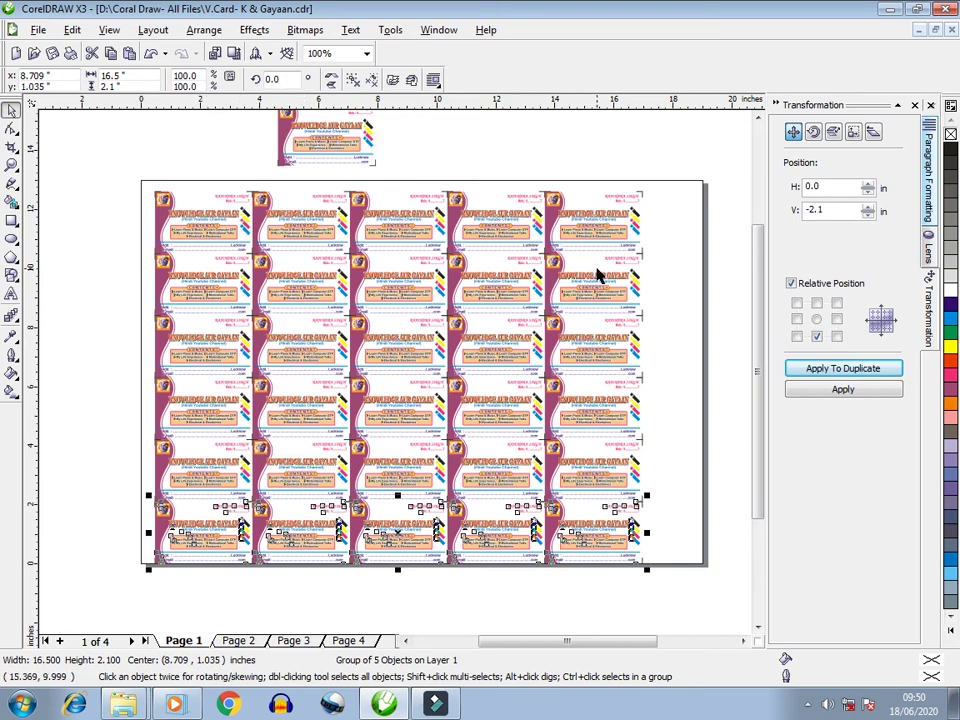
# Move the spare card above the page's right end, centred at about X 16.4 and Y 14.1 inches.
pyautogui.hscroll(2, 393, 190)
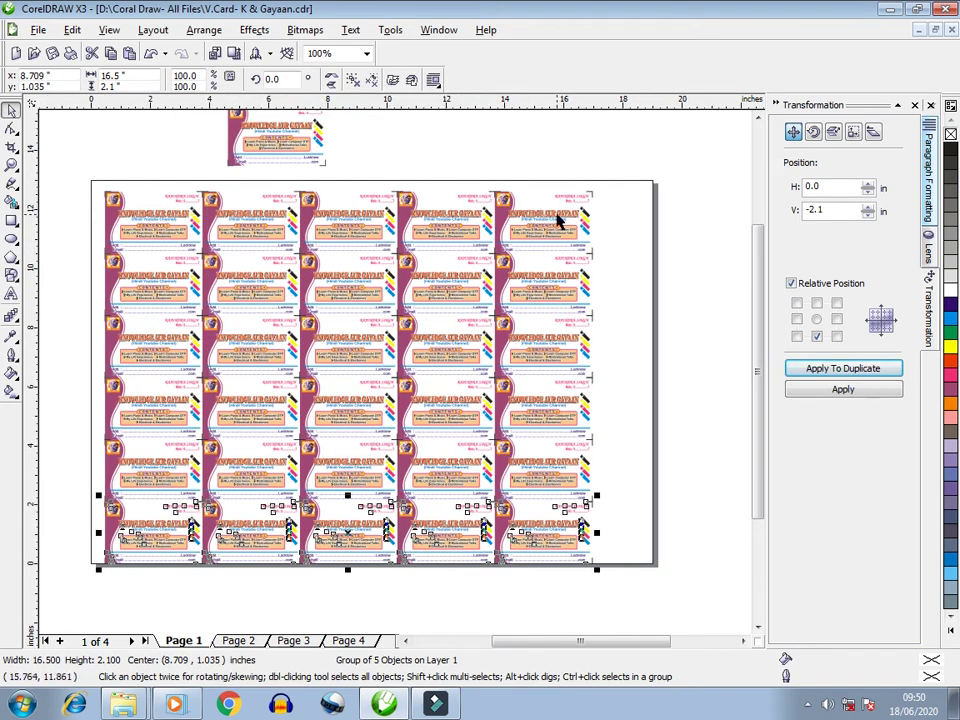
pyautogui.click(523, 205)
pyautogui.click(297, 142)
pyautogui.moveTo(297, 142); pyautogui.dragTo(587, 145)
pyautogui.scroll(2, 620, 202)
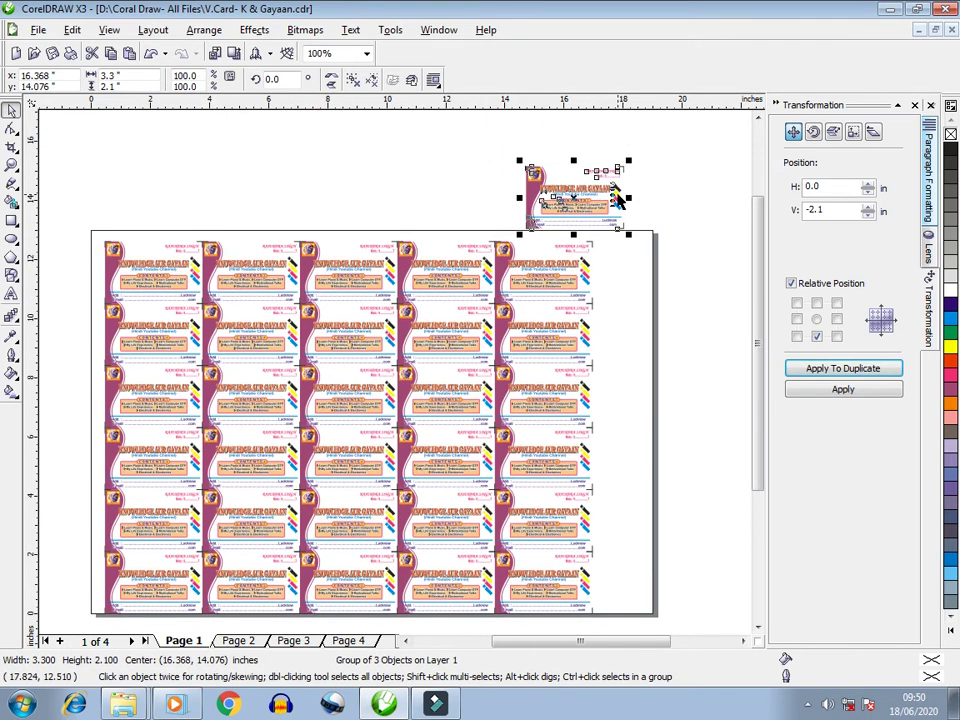
# Rotate the spare card by 90 degrees.
pyautogui.hscroll(1, 620, 202)
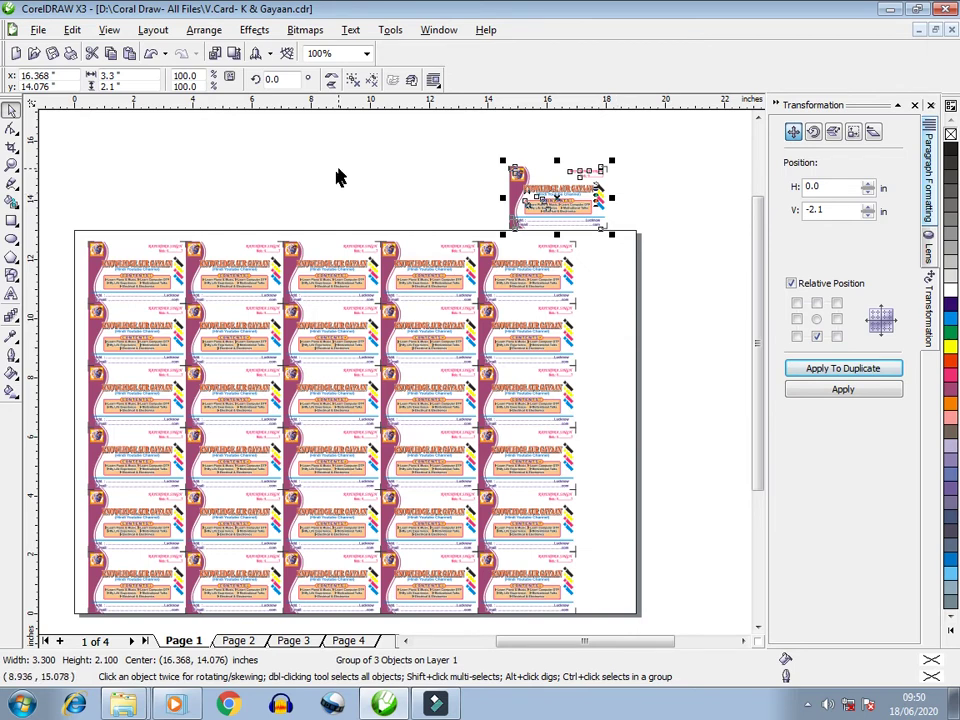
pyautogui.click(283, 79)
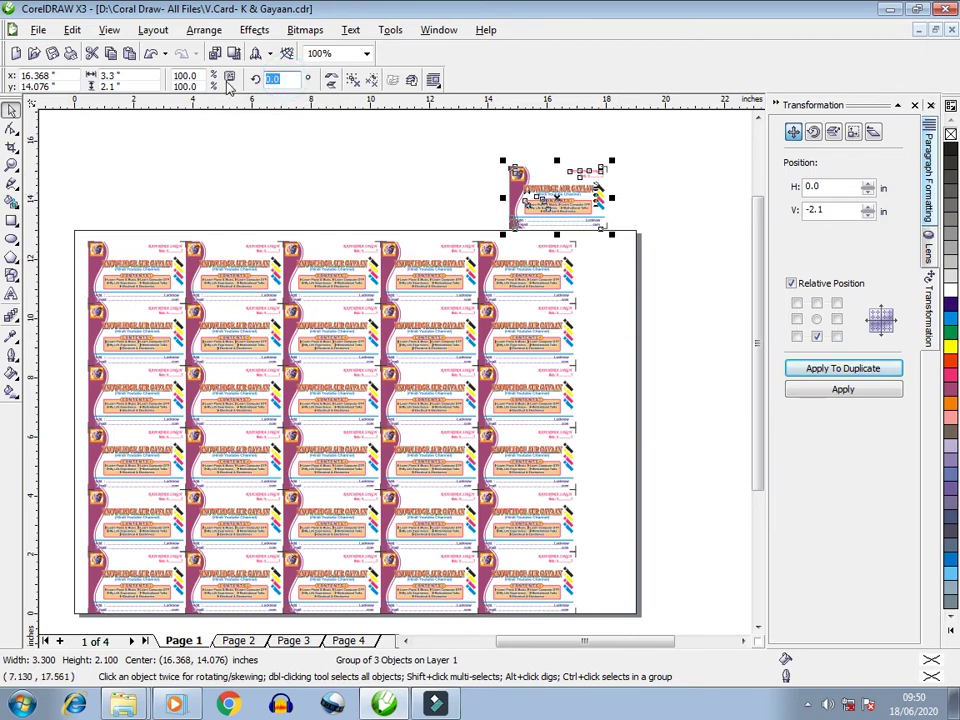
pyautogui.write('90.0')
pyautogui.press('Return')
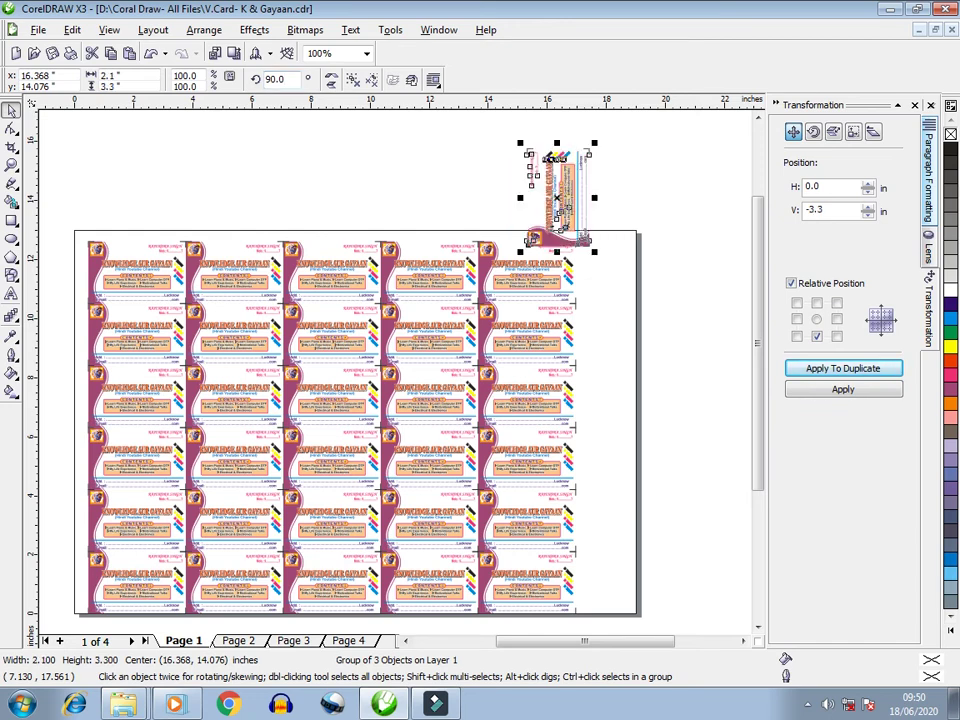
# Align the rotated spare card with the upper and right edges of the top row of cards.
pyautogui.keyDown('shift'); pyautogui.click(524, 272); pyautogui.keyUp('shift')
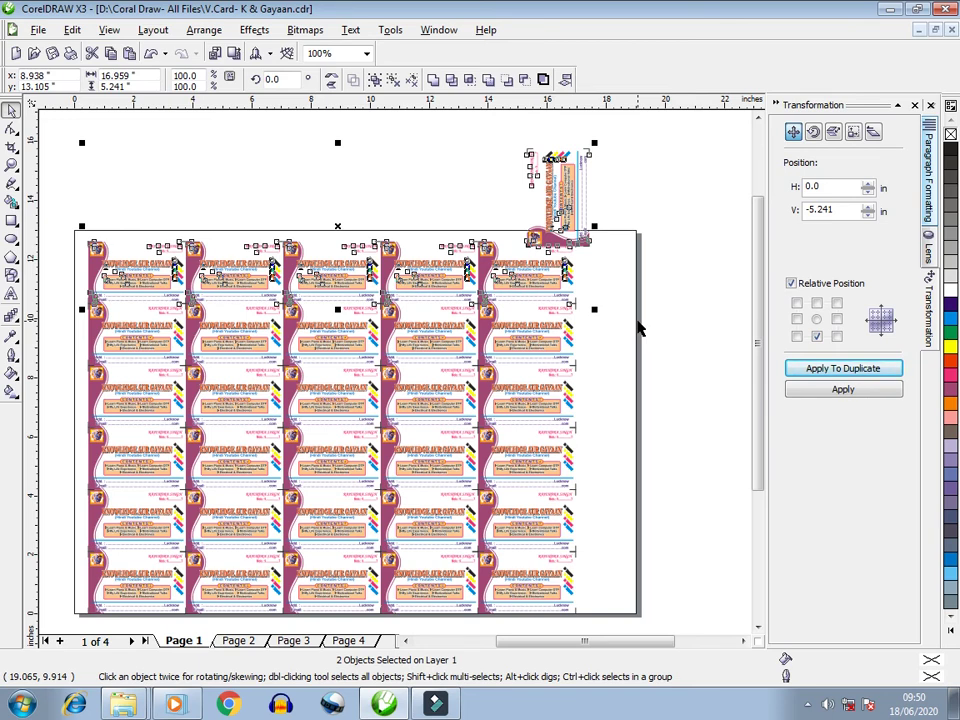
pyautogui.write('-3.3')
pyautogui.press('Return')
pyautogui.press('Left')
pyautogui.press('Left')
pyautogui.press('Left')
pyautogui.press('Left')
pyautogui.press('Left')
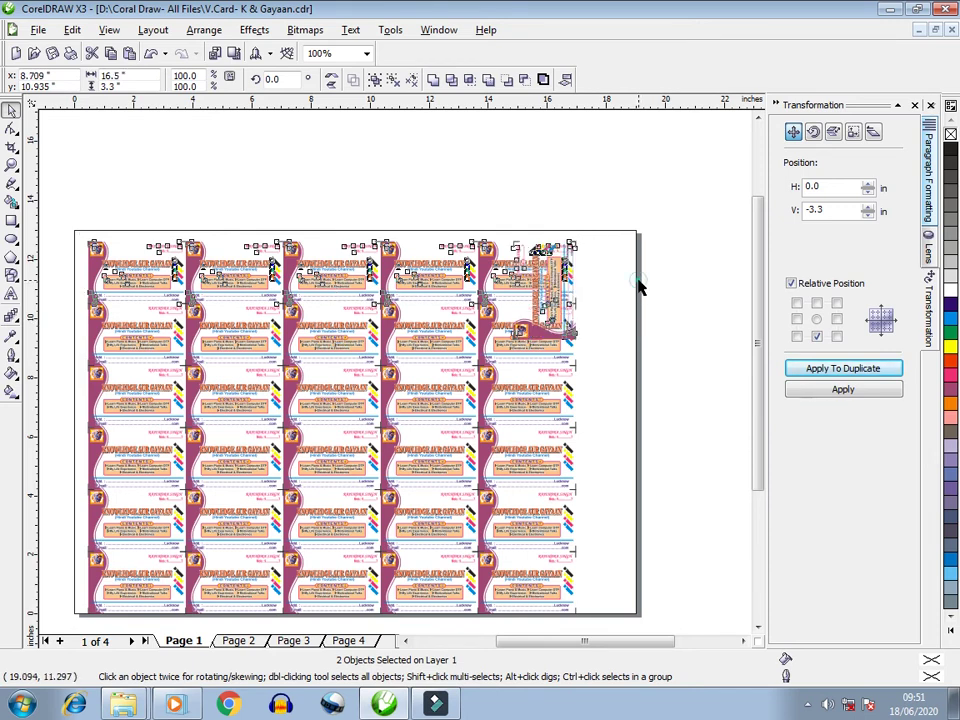
pyautogui.click(636, 283)
# Move the rotated card beside the right end of the top row with a relative horizontal offset of 2.1 inches.
pyautogui.click(547, 280)
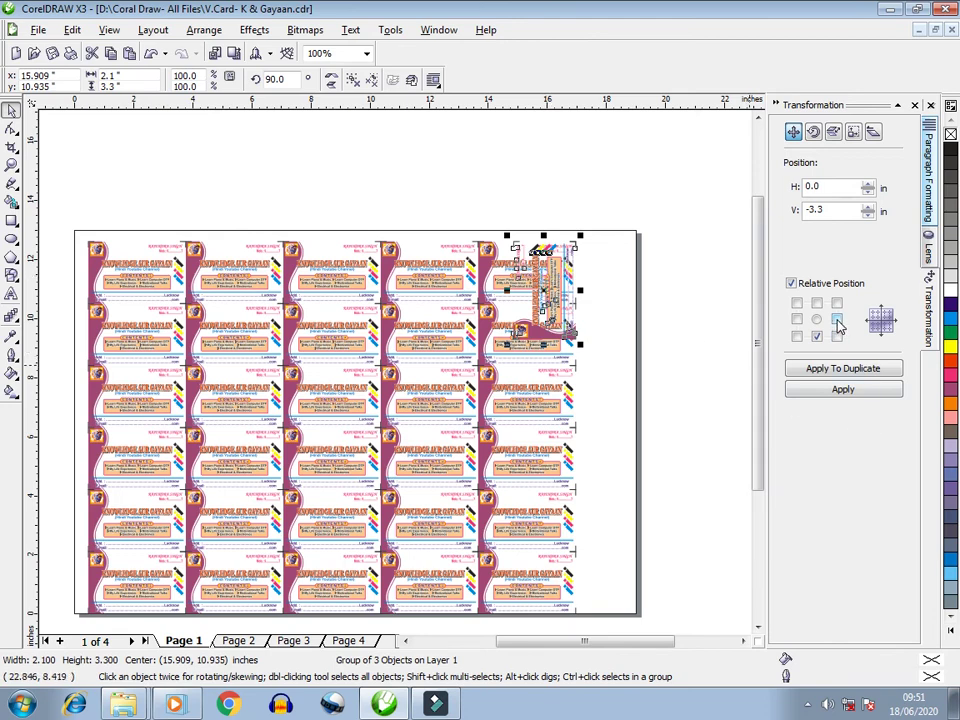
pyautogui.click(837, 319)
pyautogui.click(859, 394)
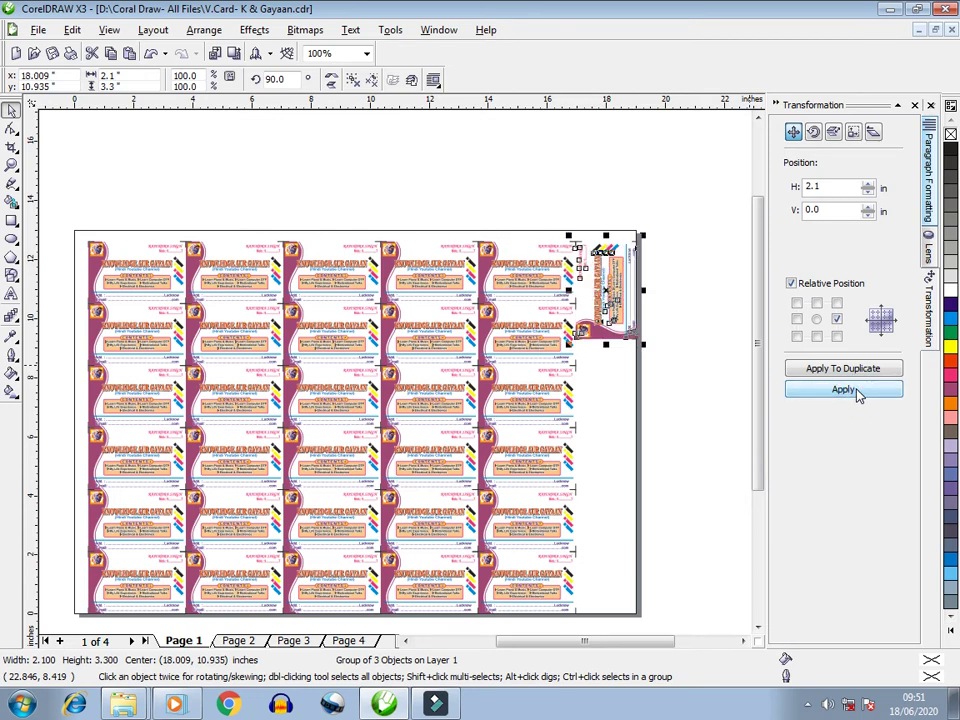
# Duplicate the rotated card twice downward with a relative vertical offset of -3.3 inches.
pyautogui.click(816, 336)
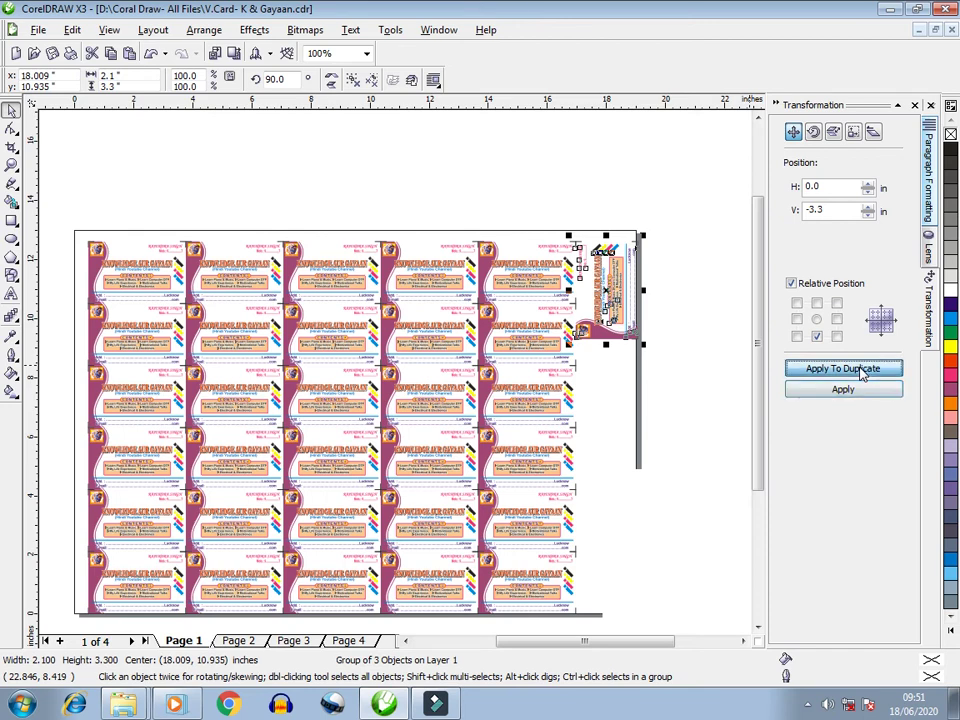
pyautogui.click(860, 369)
pyautogui.click(860, 369)
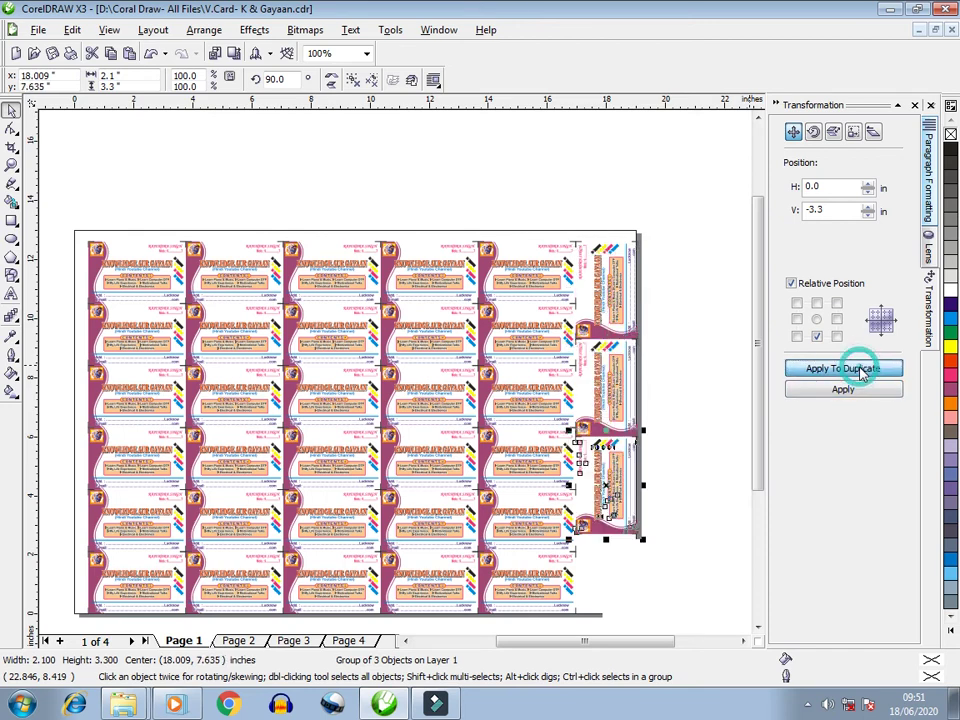
pyautogui.click(777, 106)
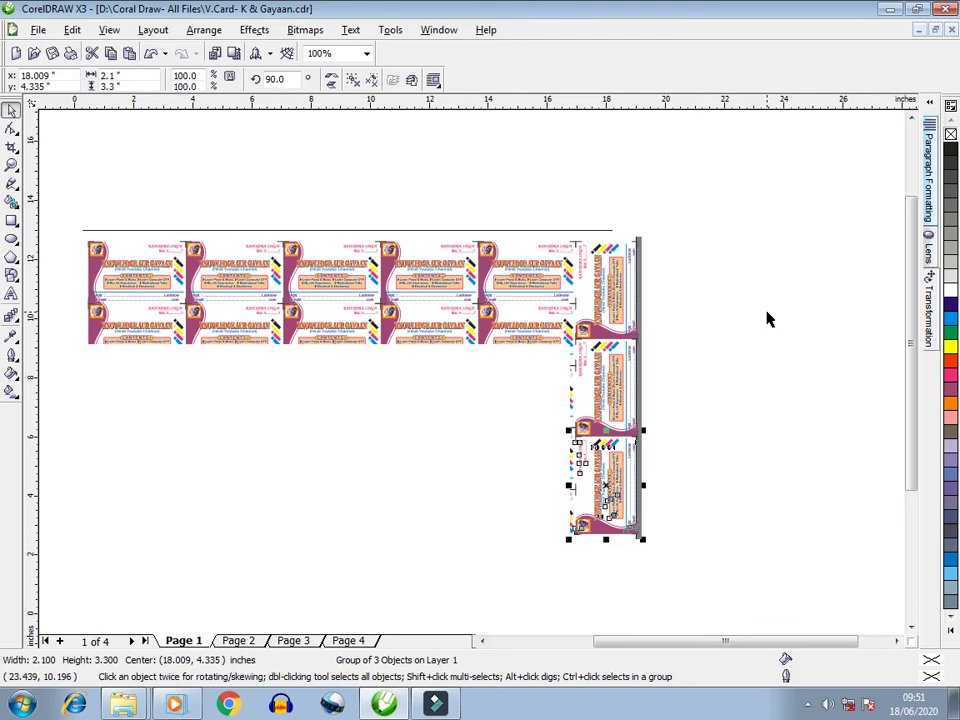
# Group all the cards on the sheet and centre the group on the page.
pyautogui.scroll(-1, 474, 378)
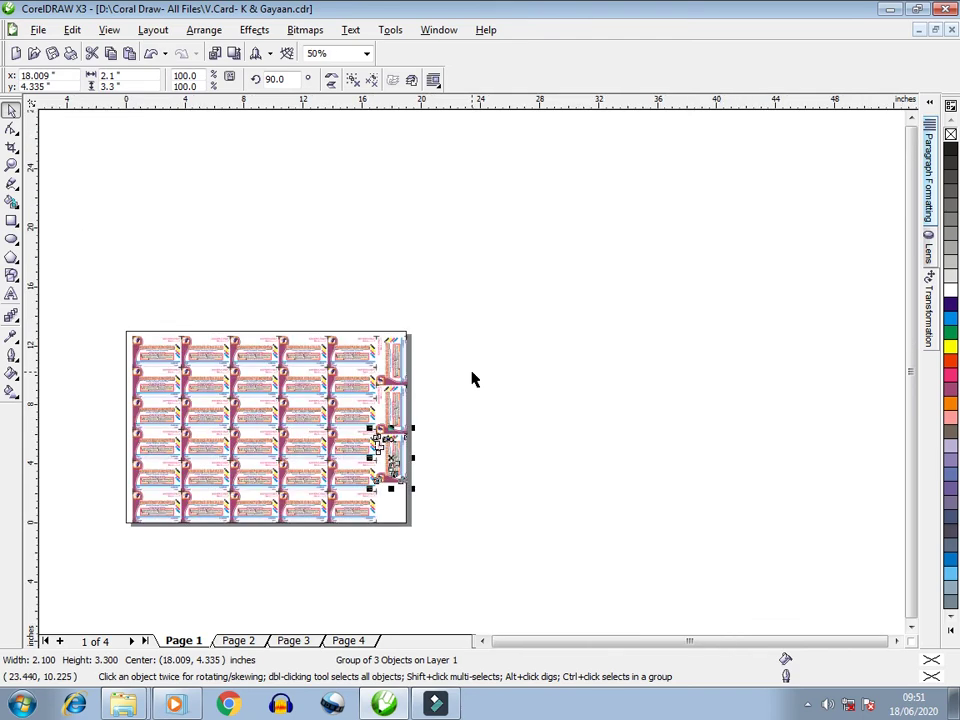
pyautogui.press('F2')
pyautogui.moveTo(113, 319); pyautogui.dragTo(436, 540)
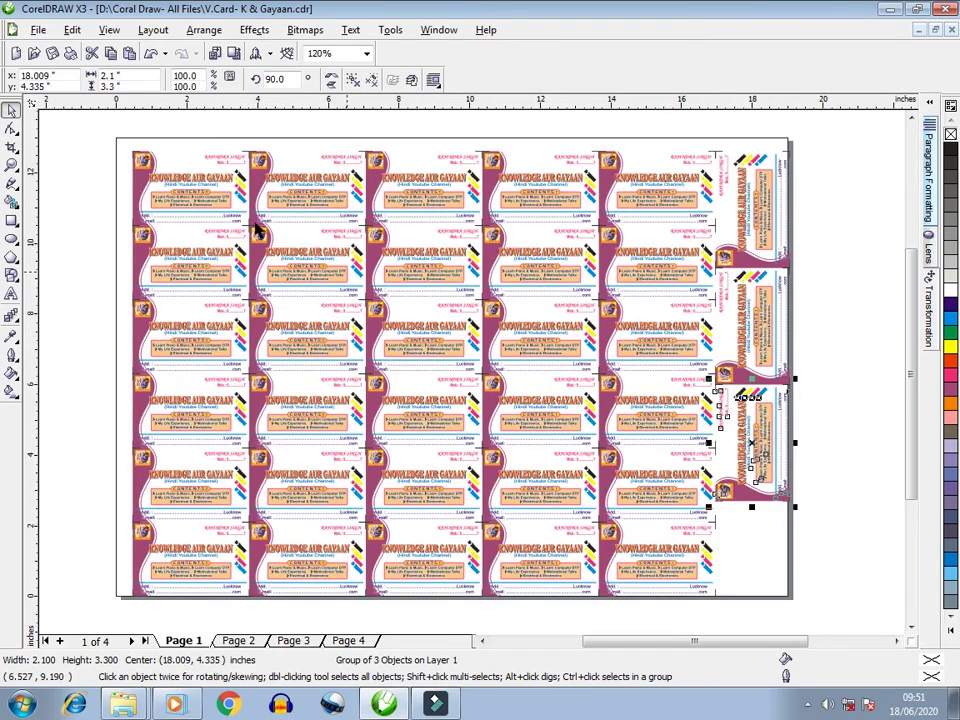
pyautogui.moveTo(100, 130)
pyautogui.mouseDown()
pyautogui.moveTo(310, 290)
pyautogui.moveTo(686, 549)
pyautogui.moveTo(828, 621)
pyautogui.mouseUp()
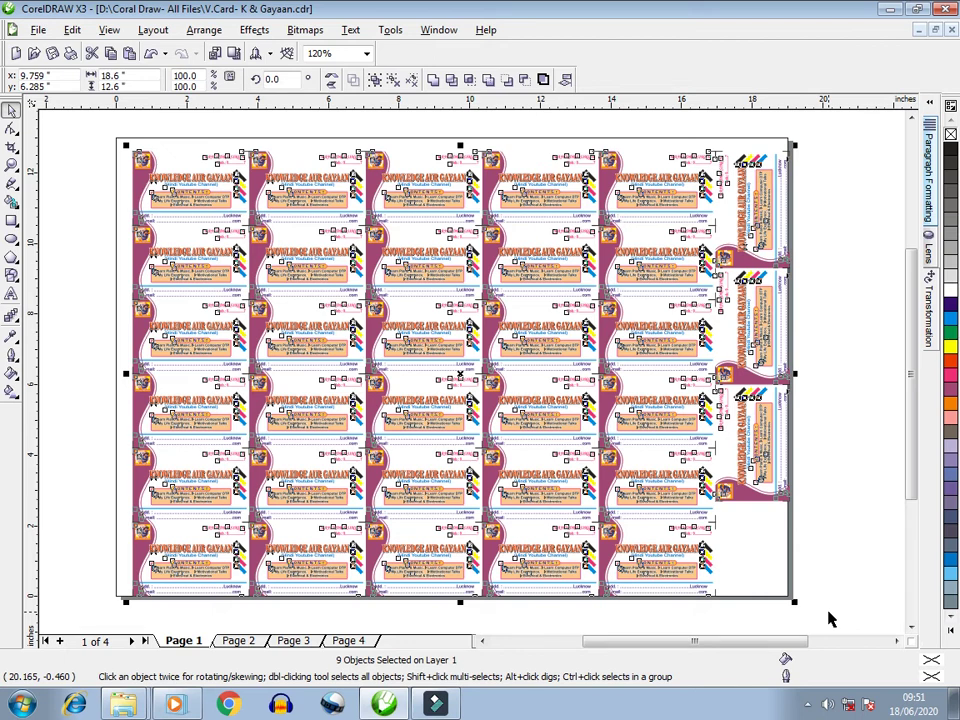
pyautogui.hotkey('ctrl', 'g')
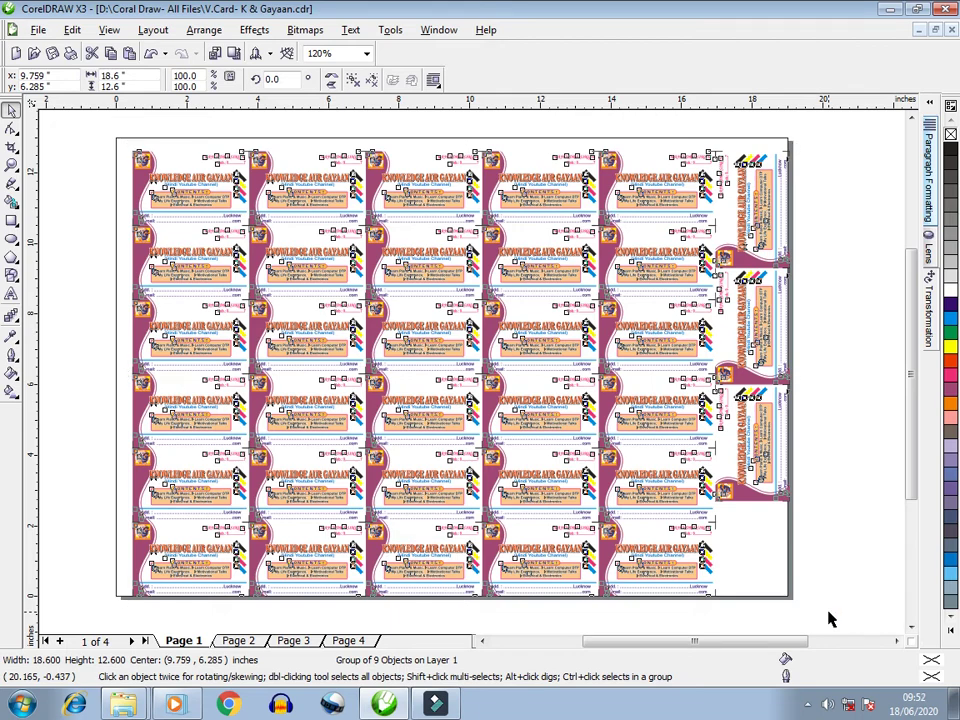
pyautogui.press('p')
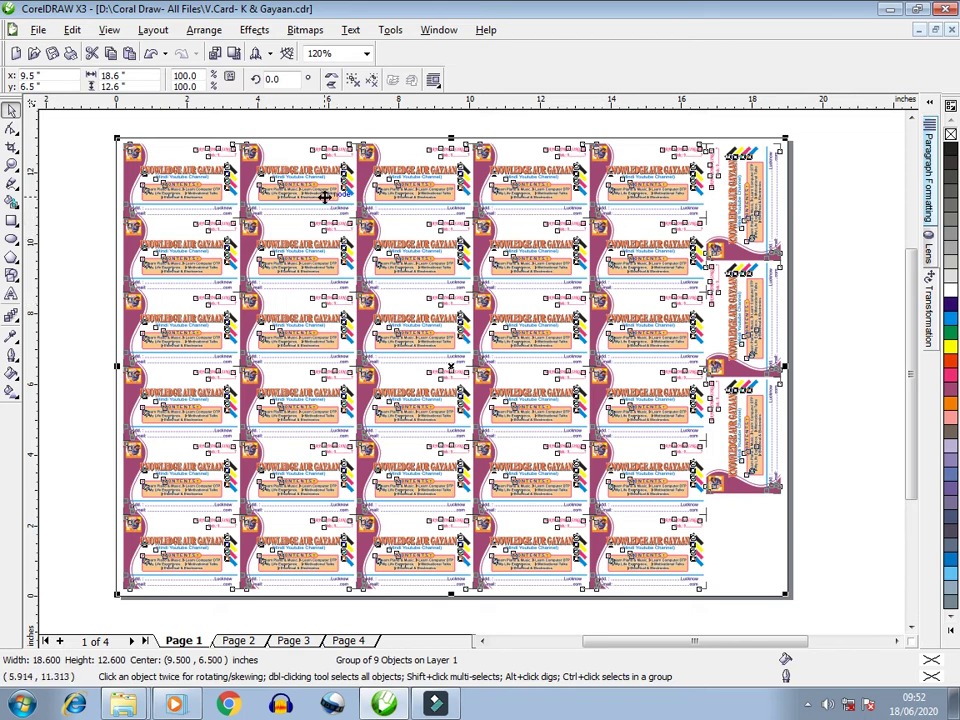
# Examine the cutting marks and spacing between the cards near the sheet's upper-left corner.
pyautogui.moveTo(103, 122); pyautogui.dragTo(430, 300)
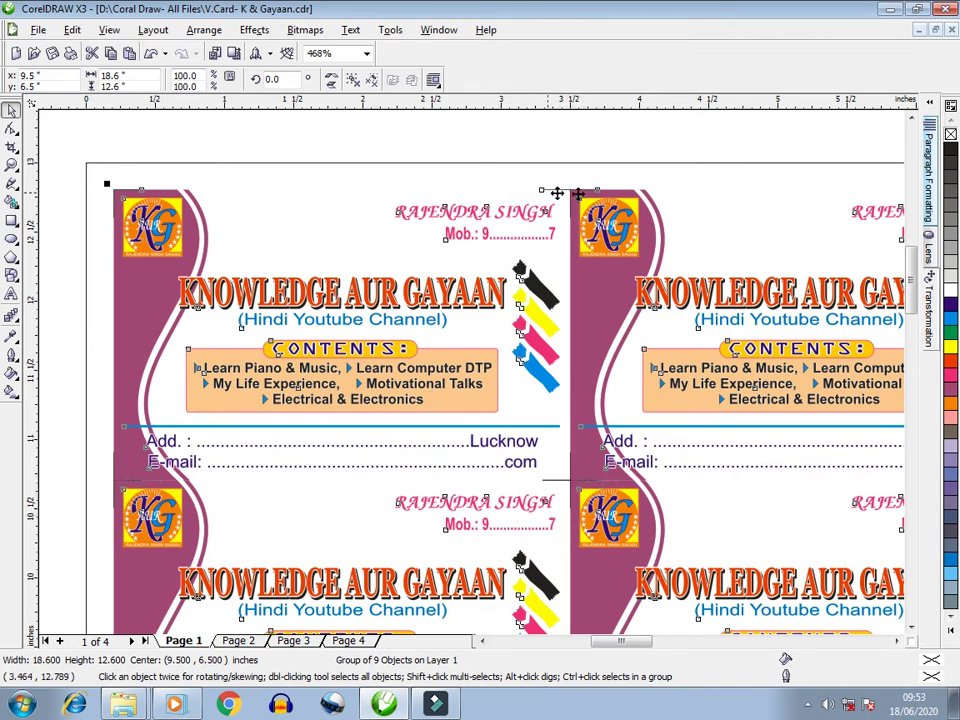
pyautogui.hscroll(5, 790, 350)
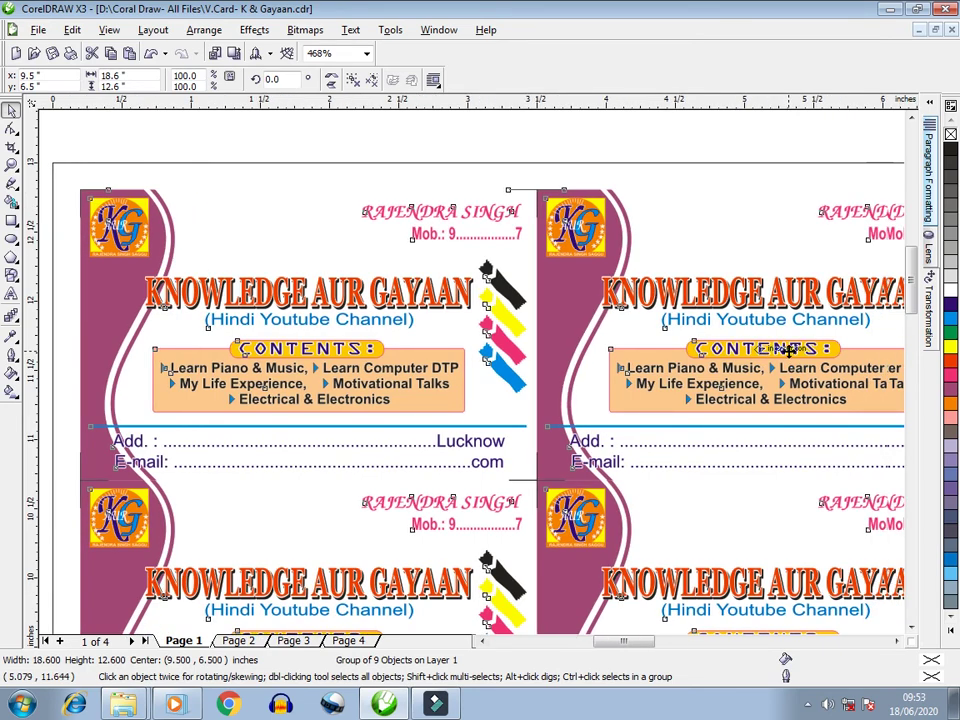